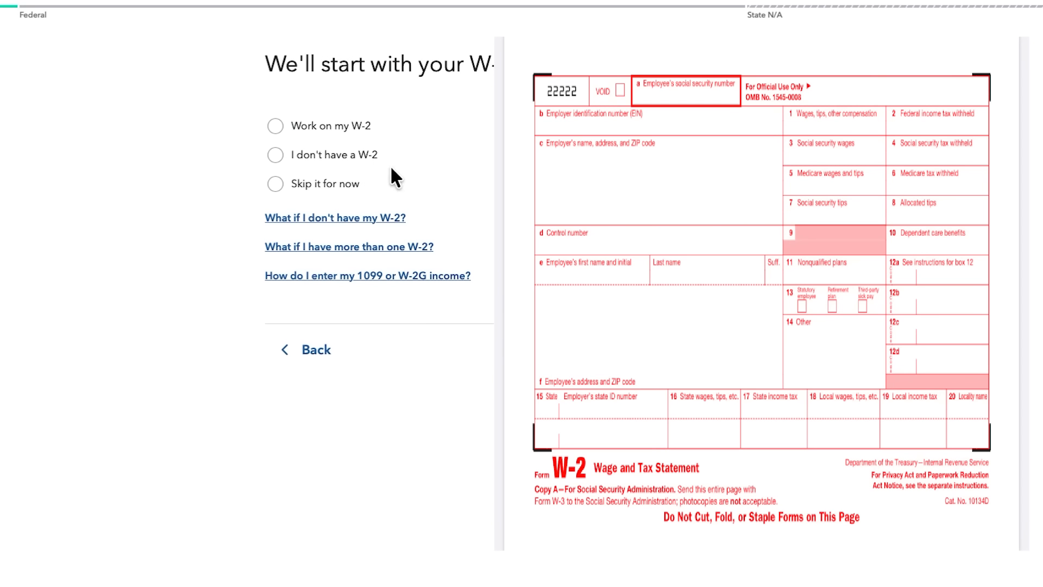
Choose to work on the W-2 and enter its details manually instead of importing or uploading it.
left_click(348, 127)
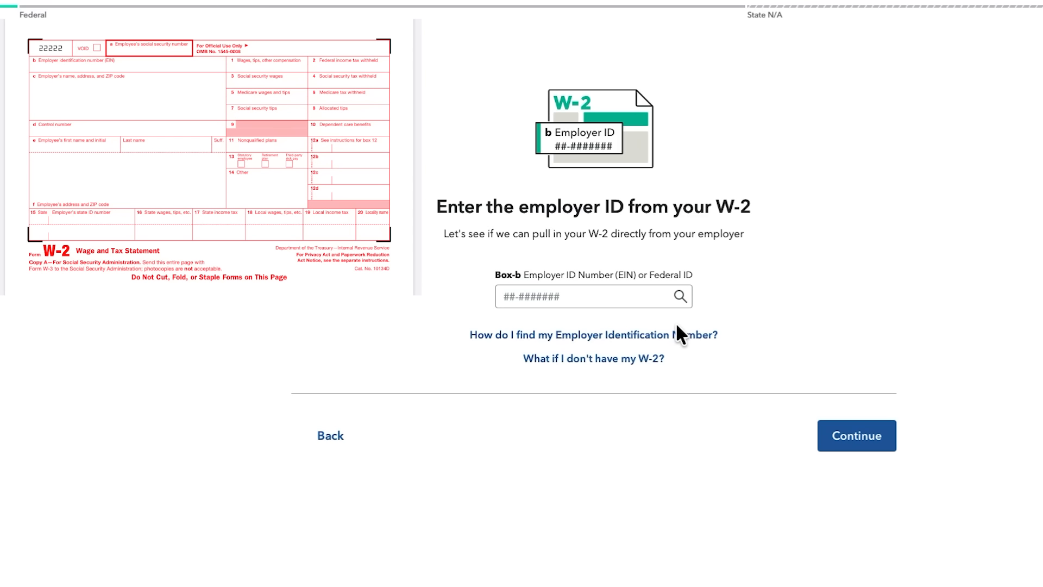
left_click(511, 296)
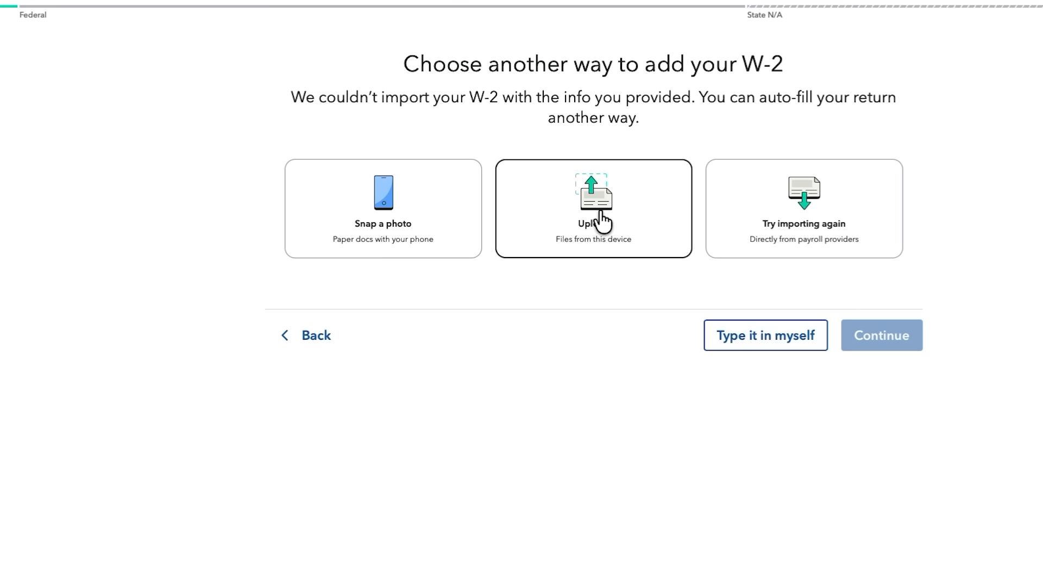
left_click(765, 350)
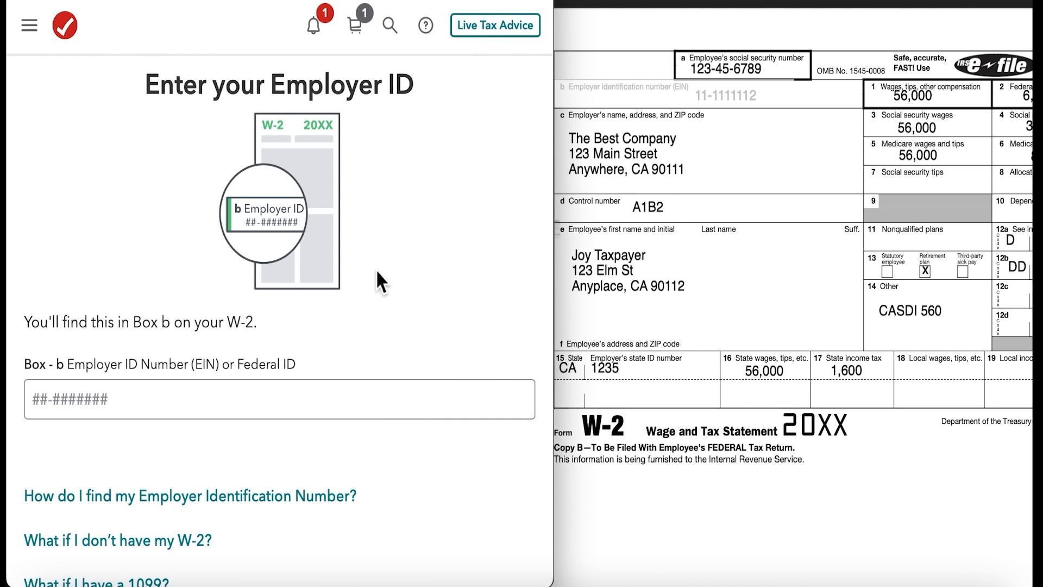
Enter the employer identification number from box b of the W-2 and continue.
left_click(304, 400)
type("11-1111112")
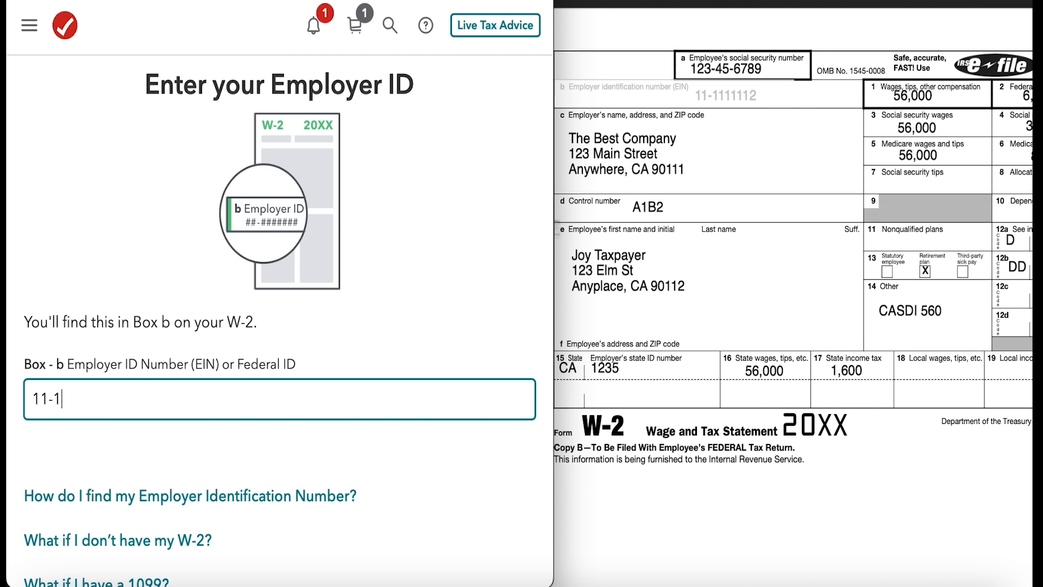
scroll(380, 451, "down", 4)
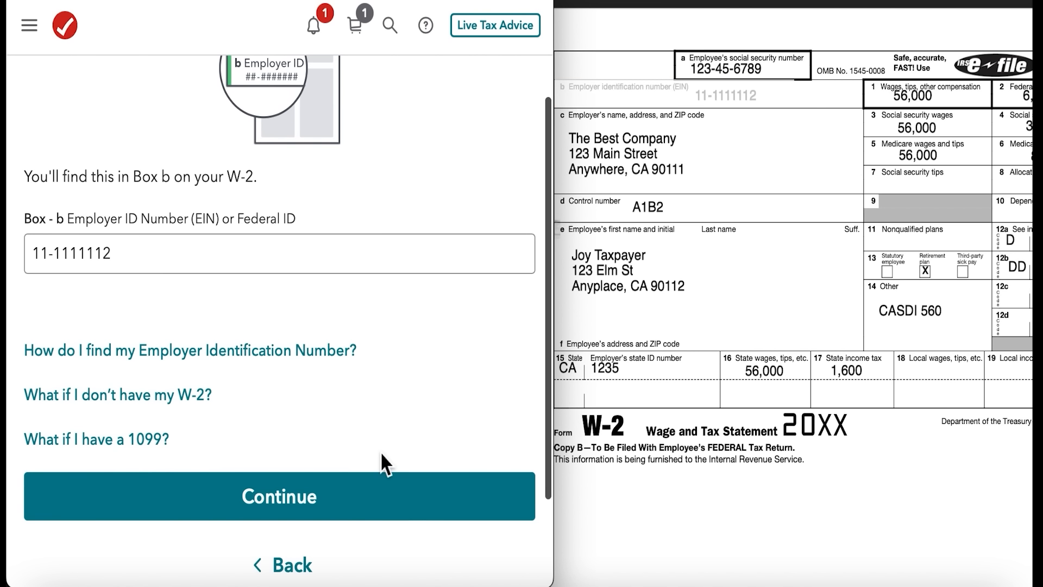
left_click(325, 513)
Enter The Best Company as the box c employer name.
scroll(295, 492, "down", 4)
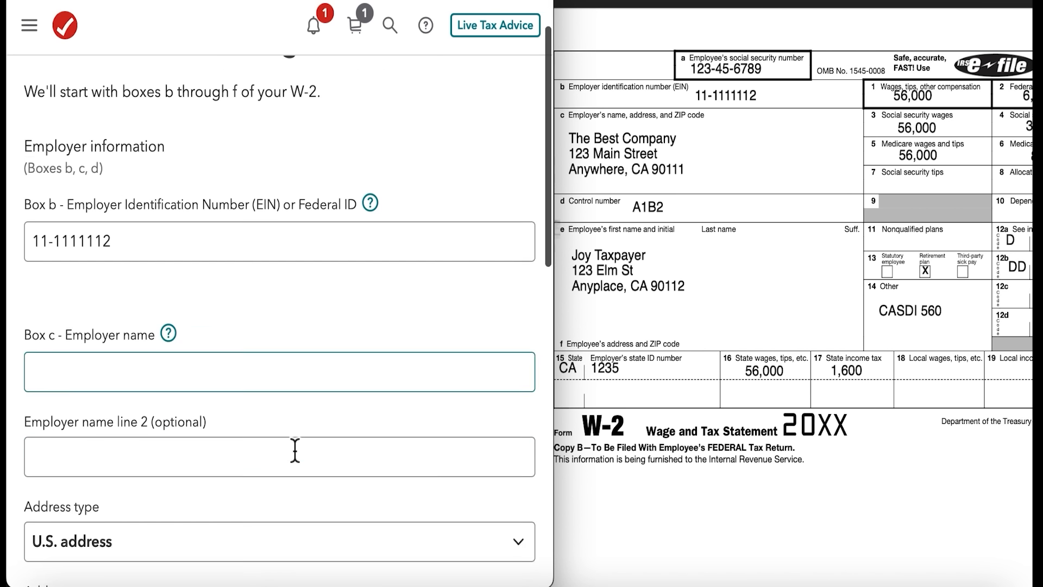
left_click(112, 242)
type("The Best Company")
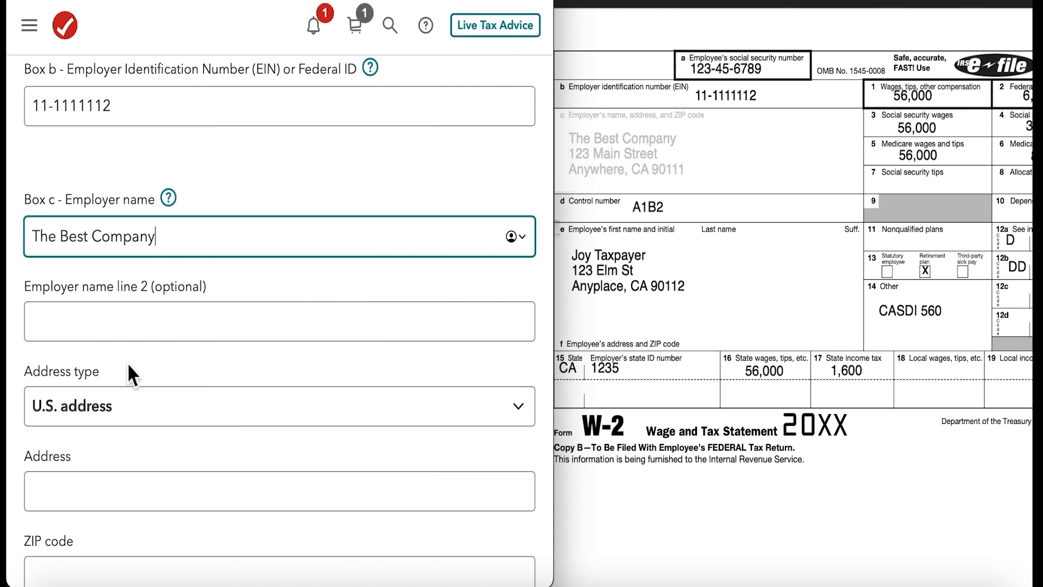
Fill in the employer's street address, ZIP code and city from box c, using the U.S. address type.
scroll(113, 369, "down", 3)
left_click(165, 260)
left_click(165, 261)
left_click(126, 342)
type("123 Main st")
left_click(86, 433)
type("90111")
left_click(109, 515)
type("Anywhere")
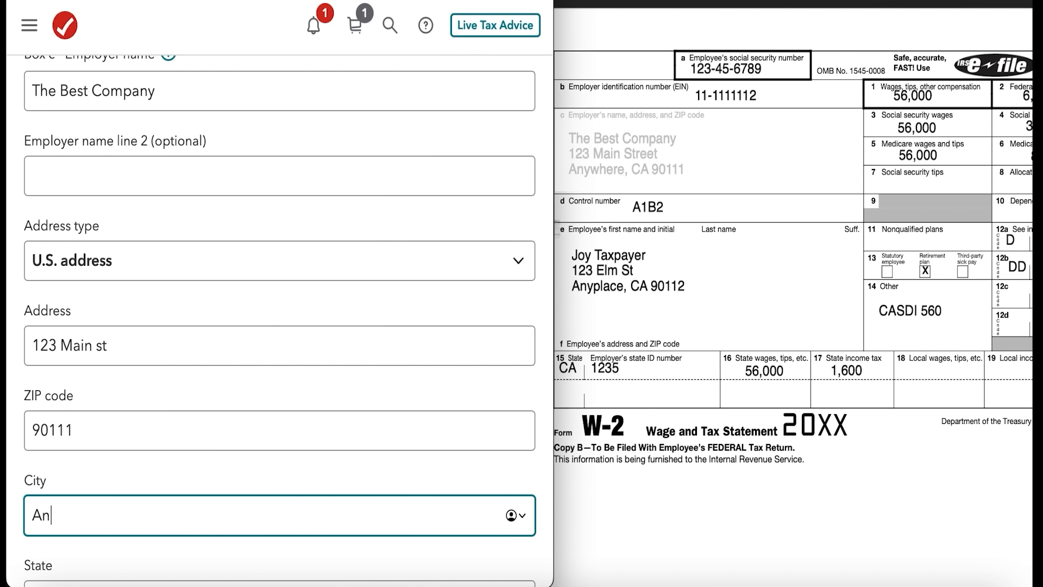
Set the employer's state to California and continue to boxes 1-20, leaving the optional control number blank.
scroll(183, 380, "down", 4)
left_click(184, 380)
left_click(184, 501)
scroll(266, 281, "down", 3)
scroll(142, 331, "down", 1)
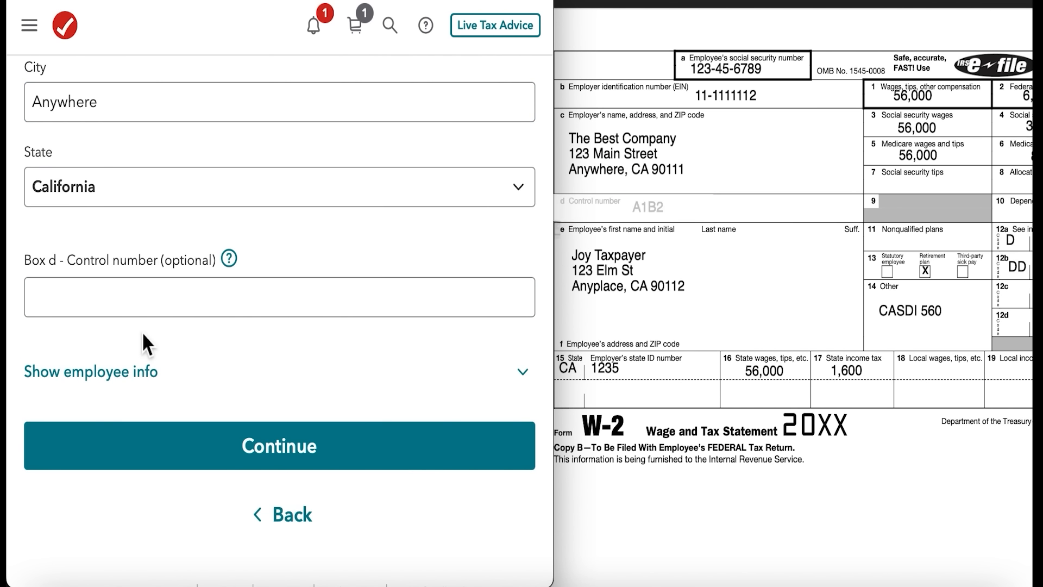
left_click(247, 445)
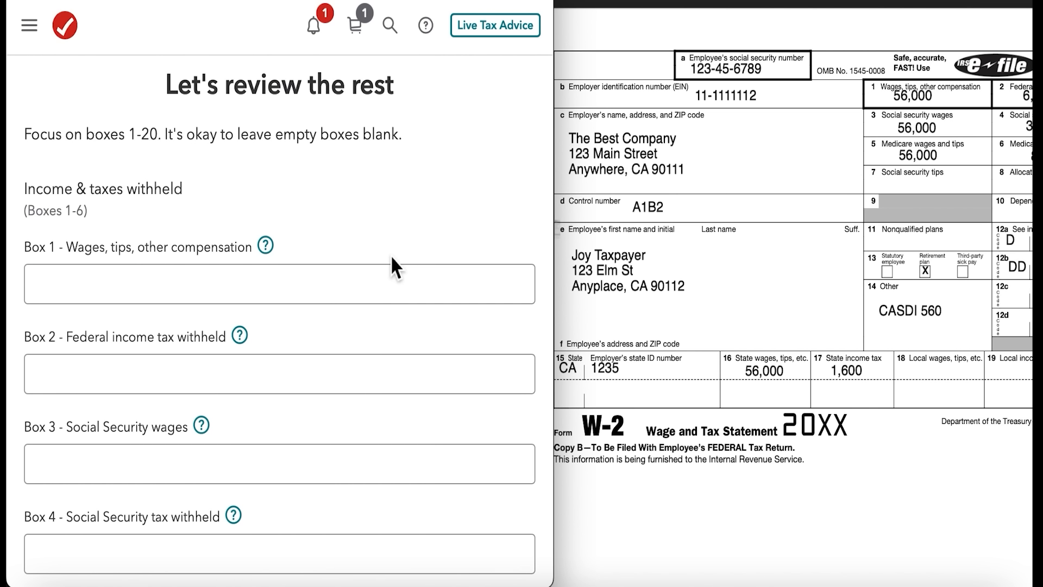
Shift the sample W-2 and narrow the tax entry window so the form's box 2, 4, 6 and 12 amounts are readable.
left_click_drag(805, 3, 737, 4)
left_click(402, 133)
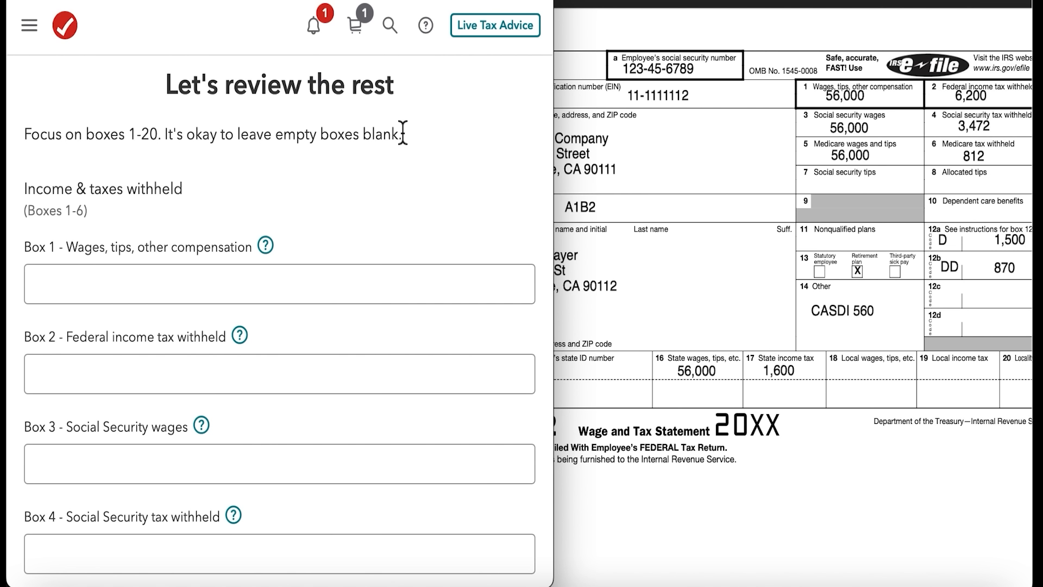
left_click_drag(552, 147, 517, 146)
Enter 56,000 for box 1 wages and 6,200 for box 2 federal income tax withheld.
left_click(185, 278)
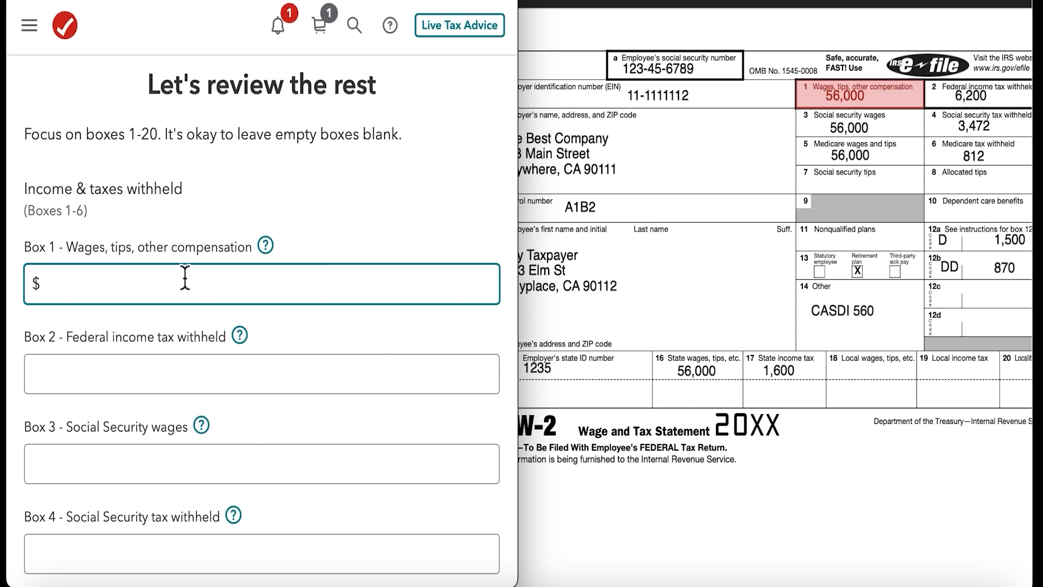
type("560000")
left_click(134, 379)
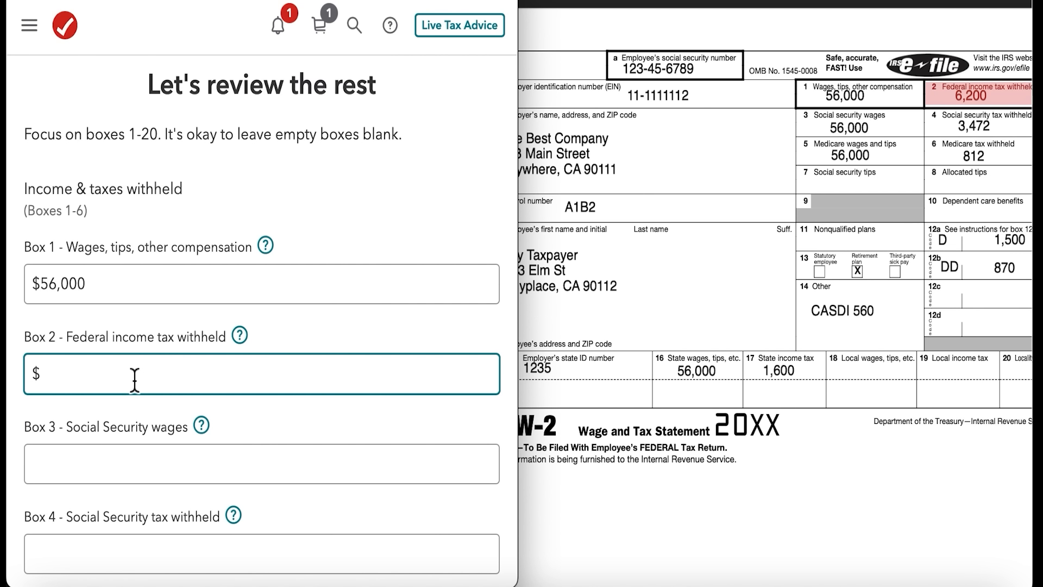
type("6,200")
Enter 56,000 for box 3 Social Security wages and 3,472 for box 4 Social Security tax withheld.
left_click(116, 466)
scroll(116, 467, "down", 1)
scroll(116, 467, "down", 4)
type("56000")
left_click(118, 296)
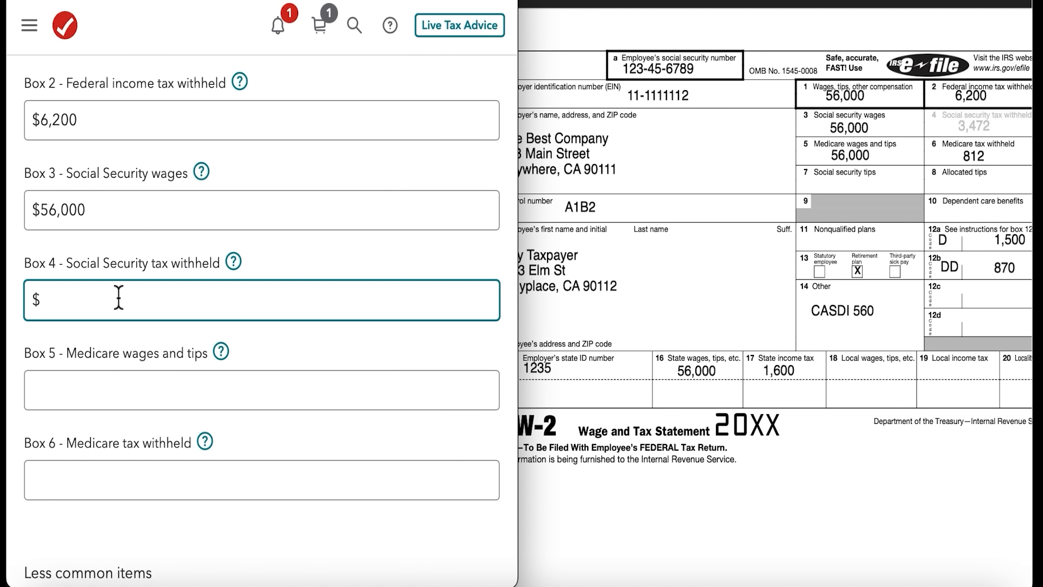
type("3472")
Enter 56,000 for box 5 Medicare wages and tips and 812 for box 6 Medicare tax withheld.
left_click(77, 395)
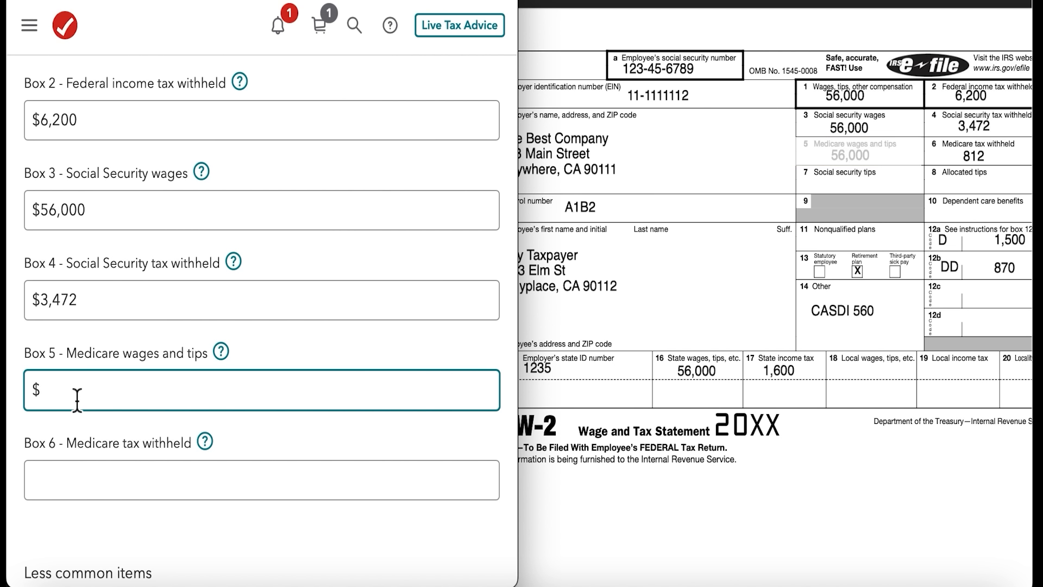
type("560000")
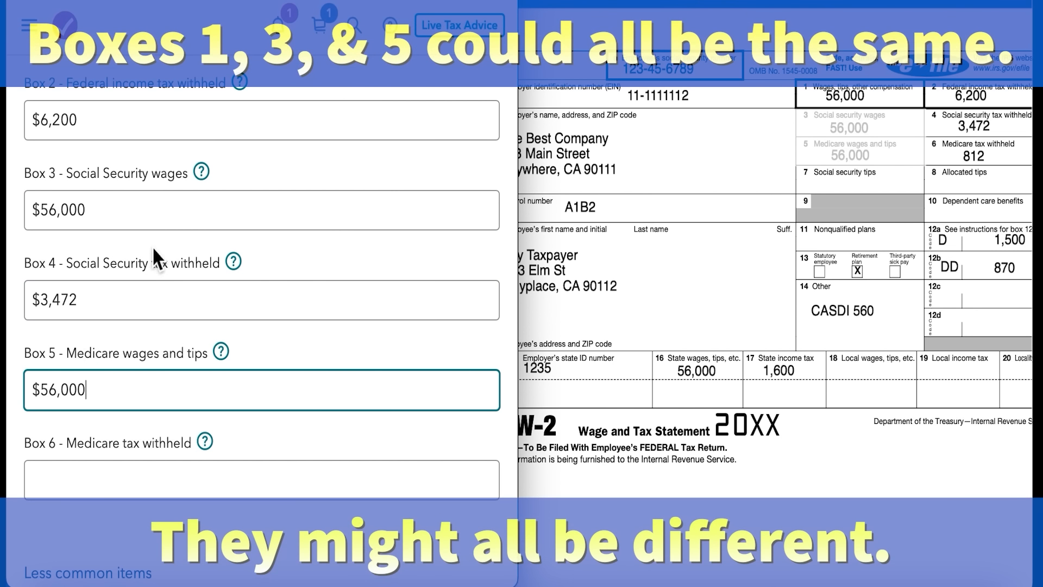
scroll(150, 240, "up", 2)
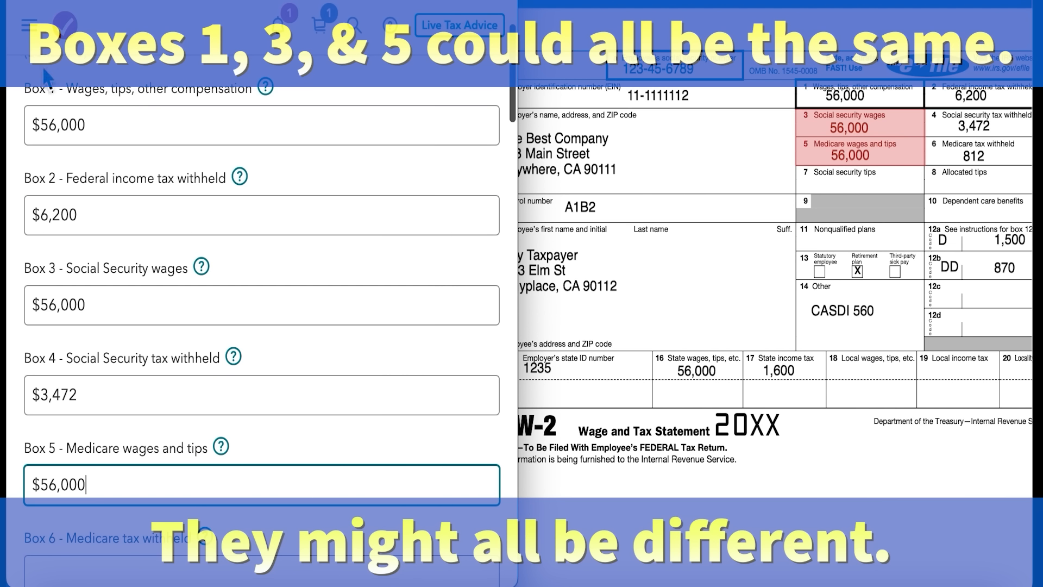
scroll(154, 305, "down", 1)
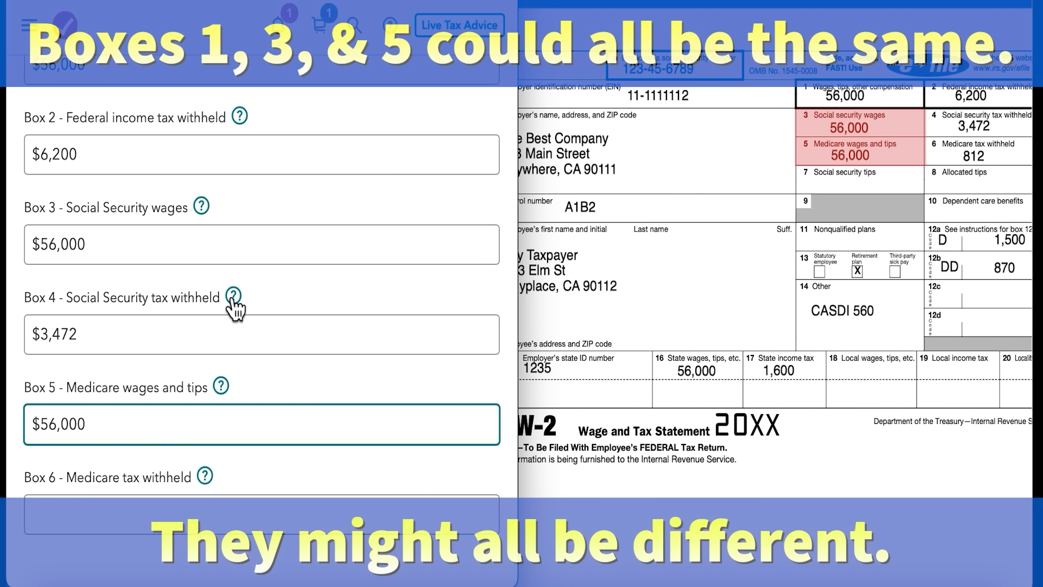
scroll(328, 305, "down", 3)
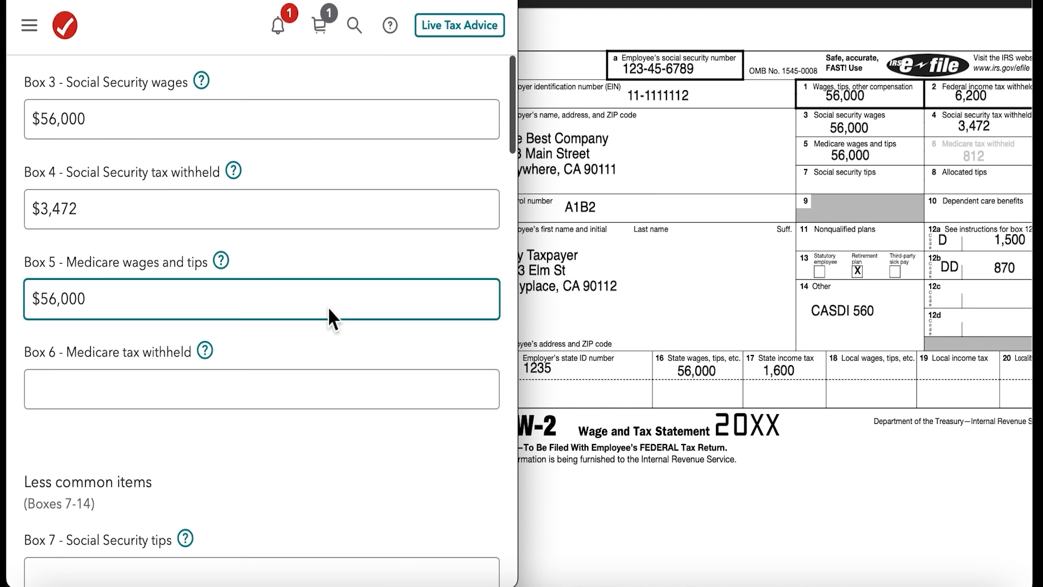
left_click(135, 388)
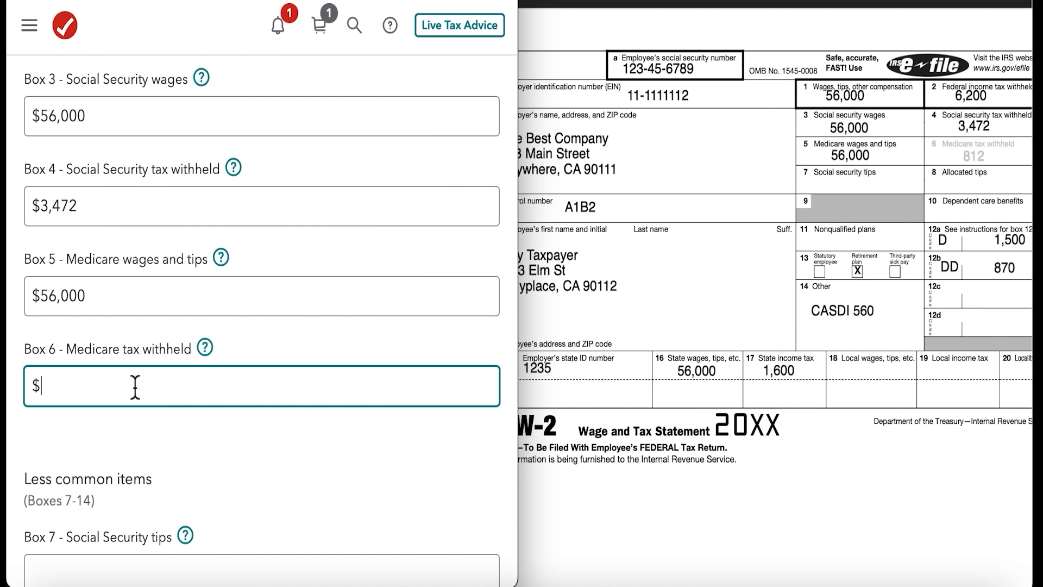
type("812")
Examine the less common items in boxes 7 to 12 and compare them with the sample W-2.
scroll(277, 391, "down", 6)
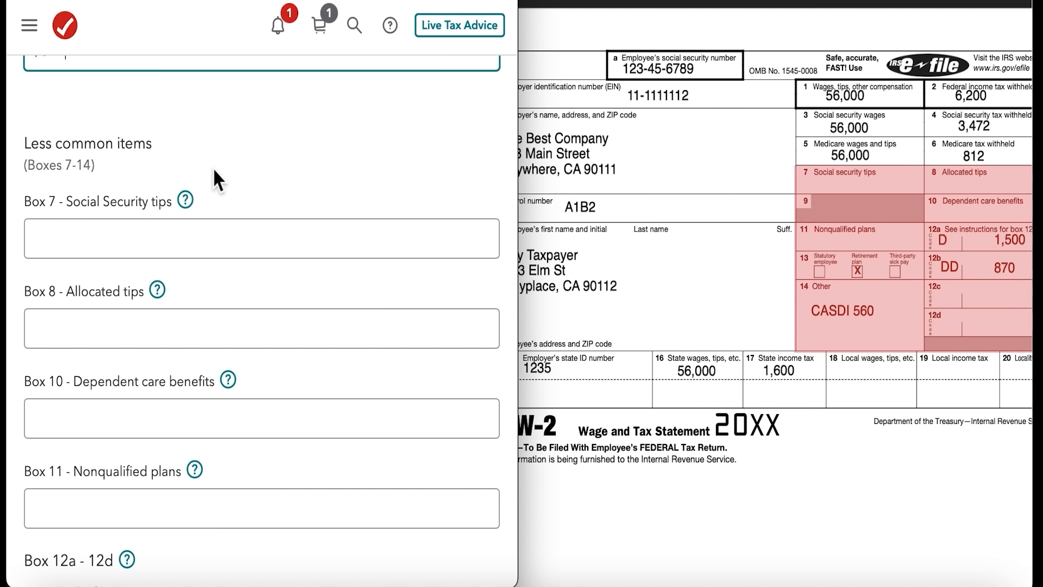
left_click(71, 233)
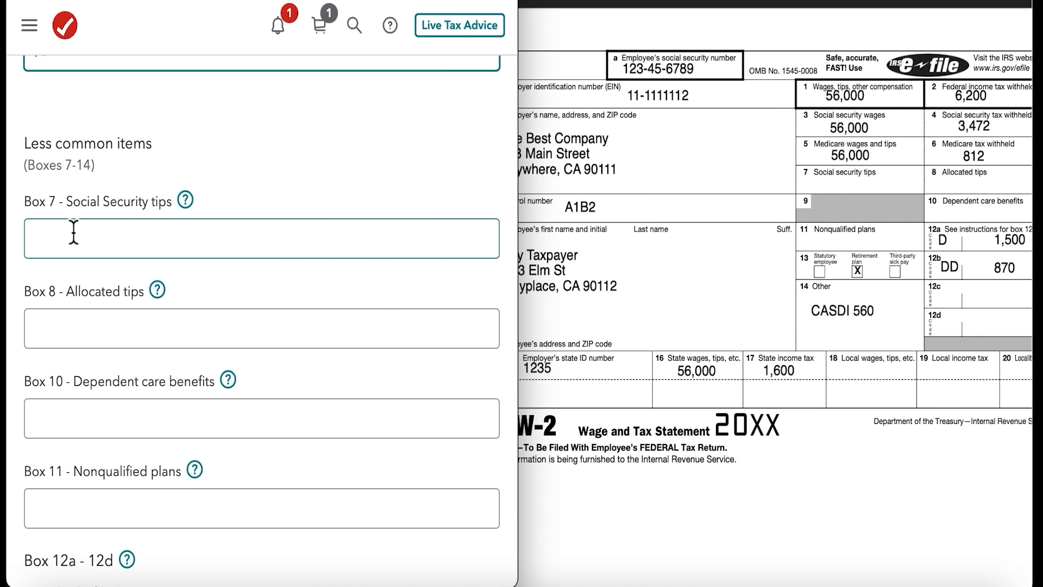
left_click(38, 318)
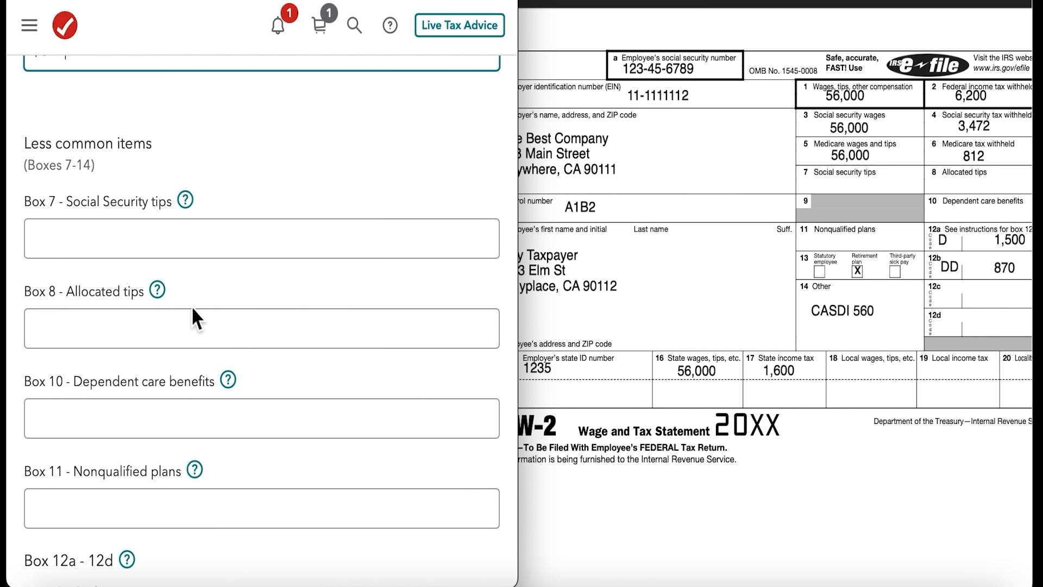
scroll(272, 320, "down", 2)
left_click(311, 336)
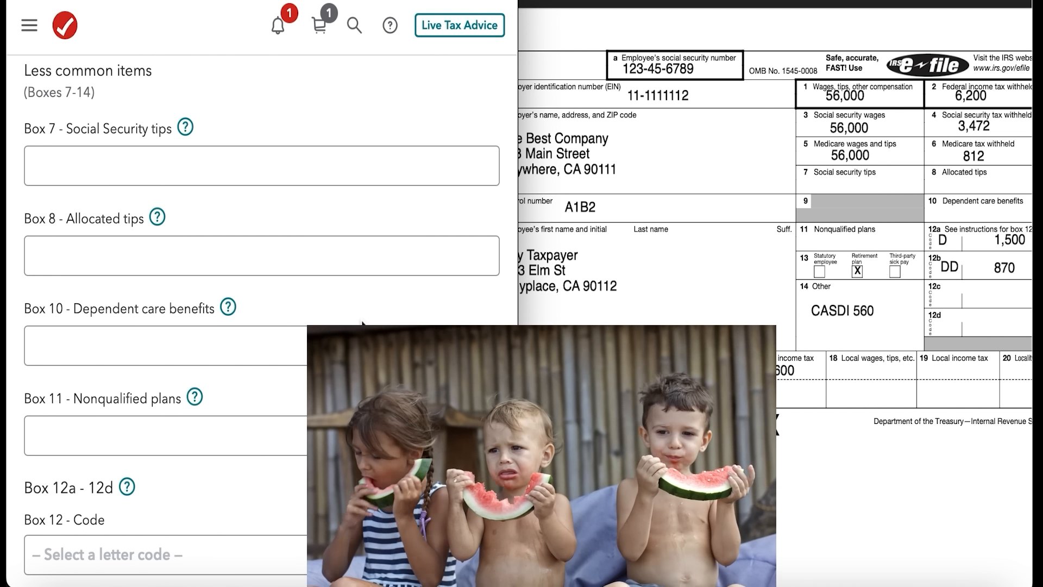
scroll(361, 320, "down", 2)
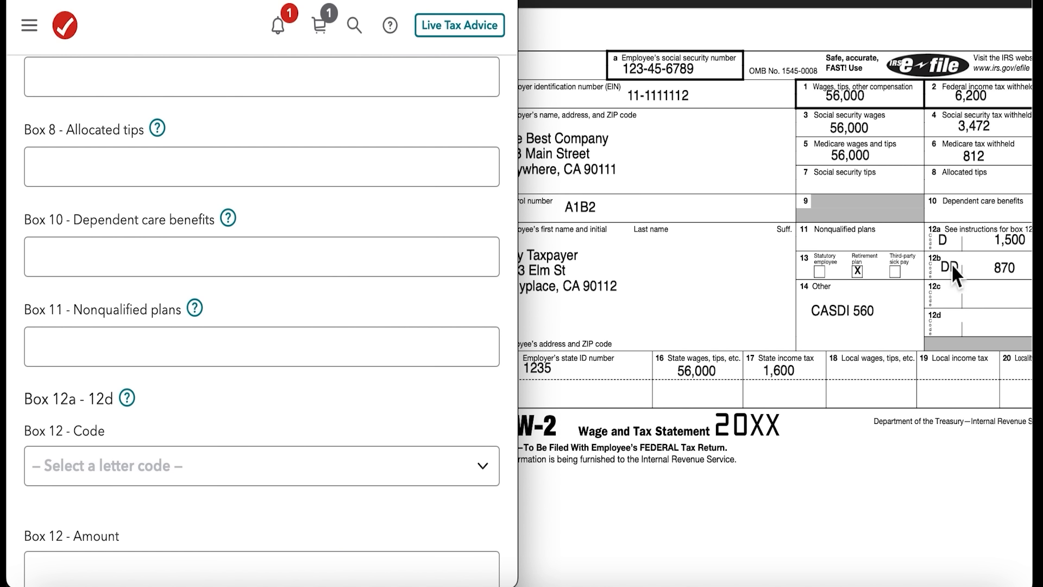
scroll(951, 263, "down", 1)
scroll(303, 341, "down", 2)
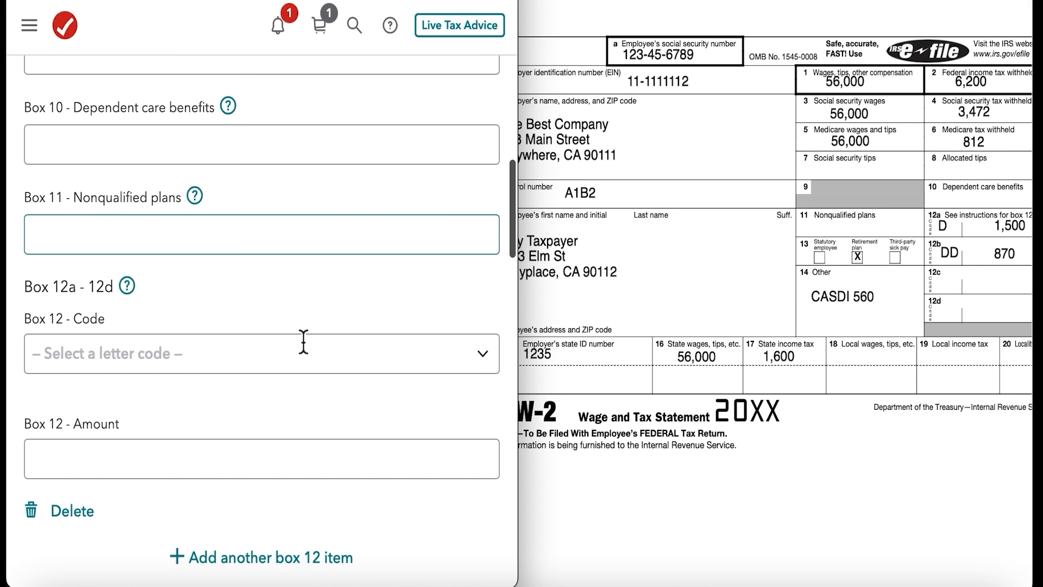
scroll(309, 285, "down", 1)
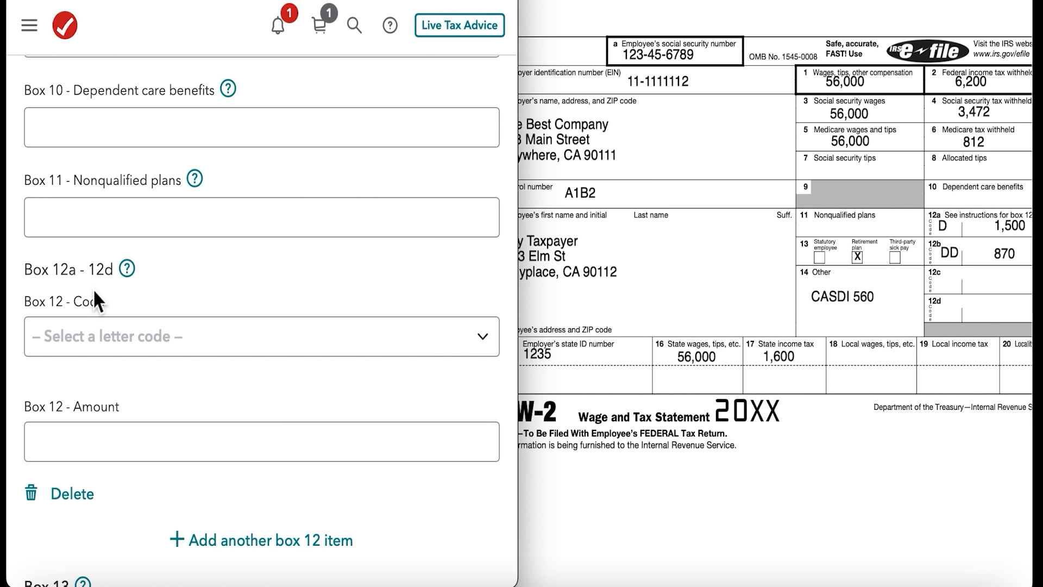
Fill in the first box 12 item with code D - Elective deferrals to 401(k) and an amount of 1,500.
left_click(171, 337)
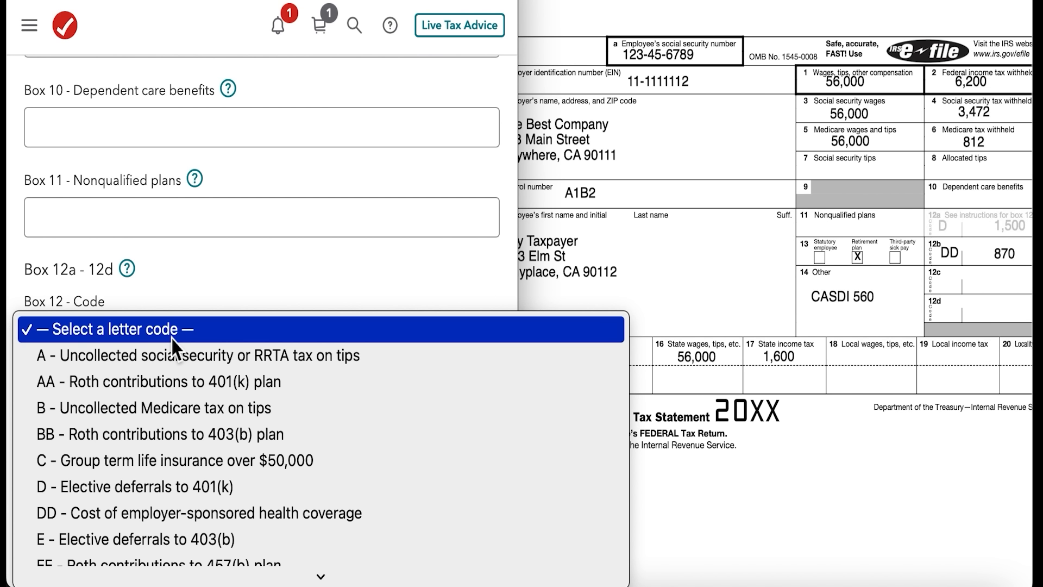
left_click(169, 481)
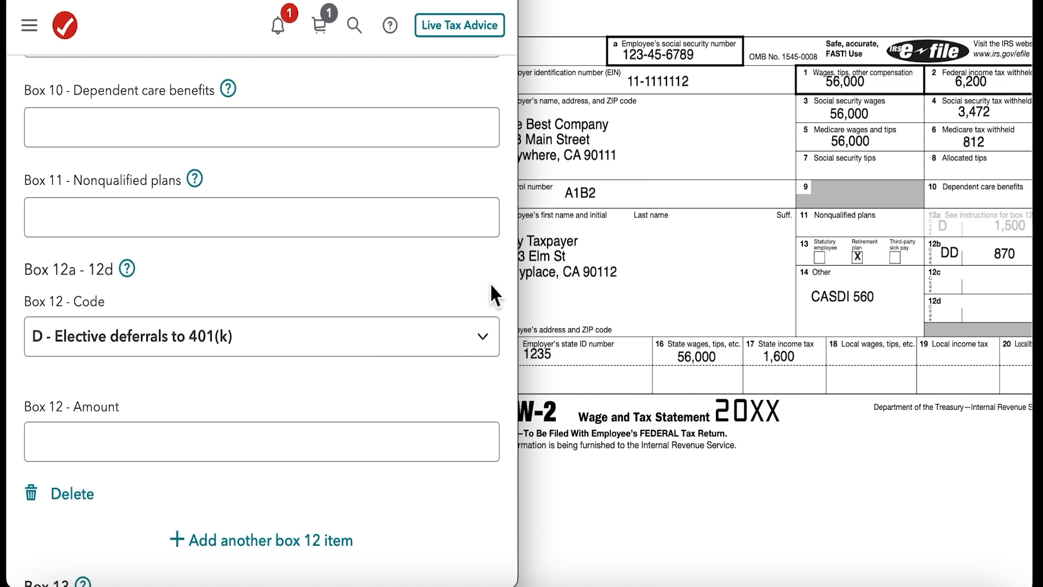
left_click(251, 441)
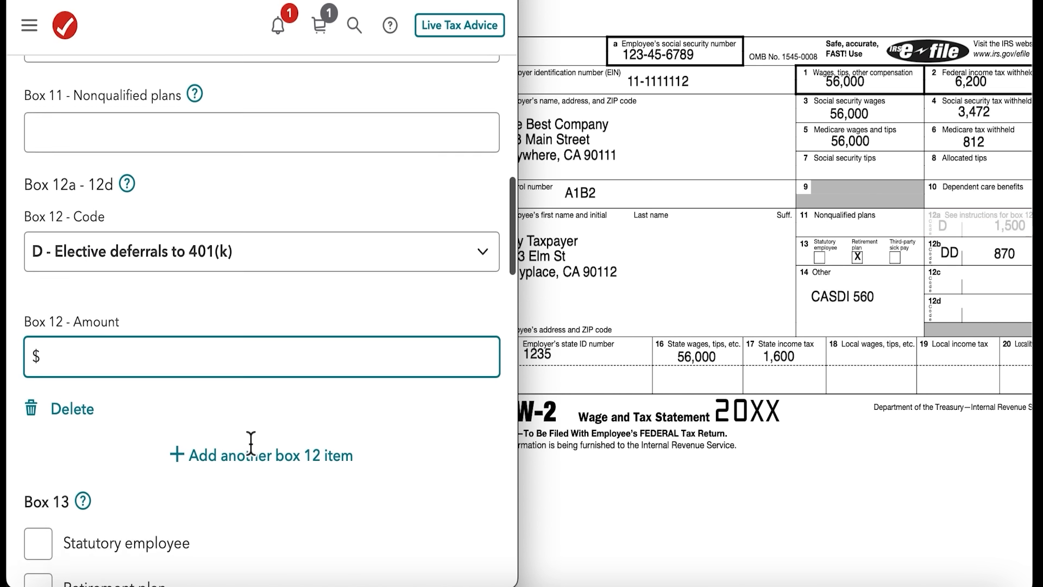
type("1500")
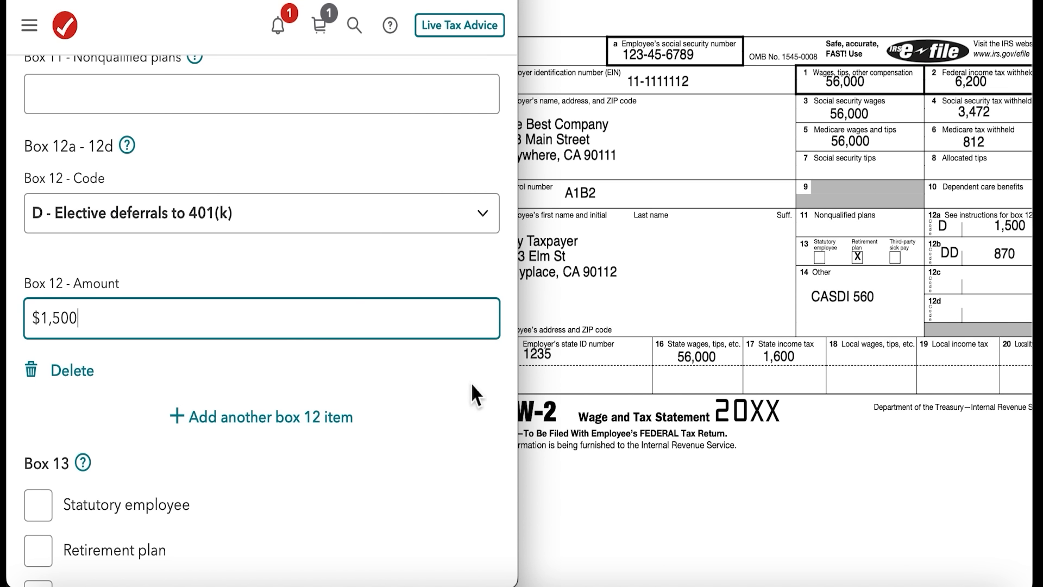
Add another box 12 item with code DD - Cost of employer-sponsored health coverage.
left_click(255, 422)
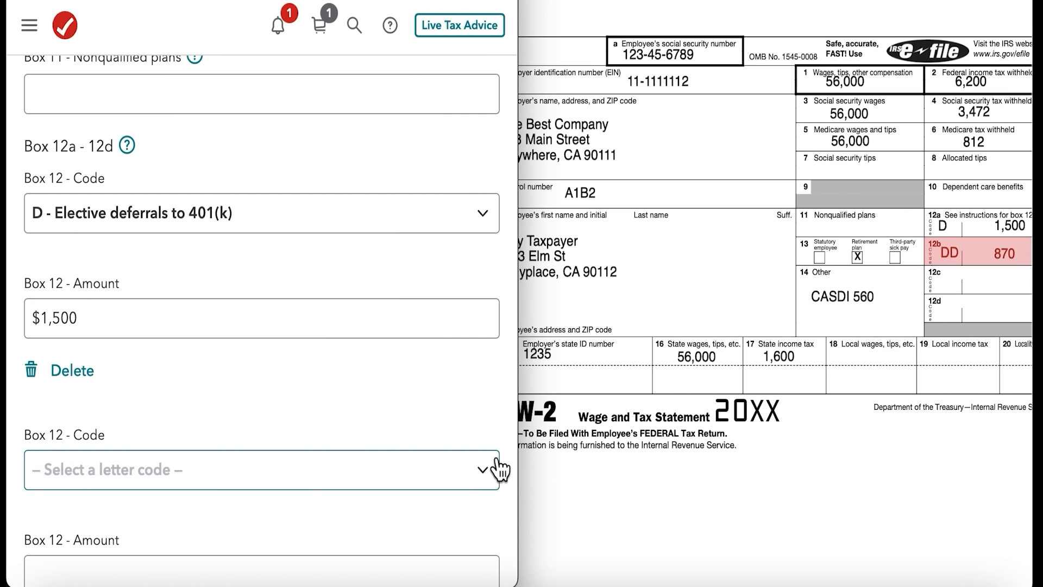
scroll(496, 468, "down", 1)
left_click(476, 424)
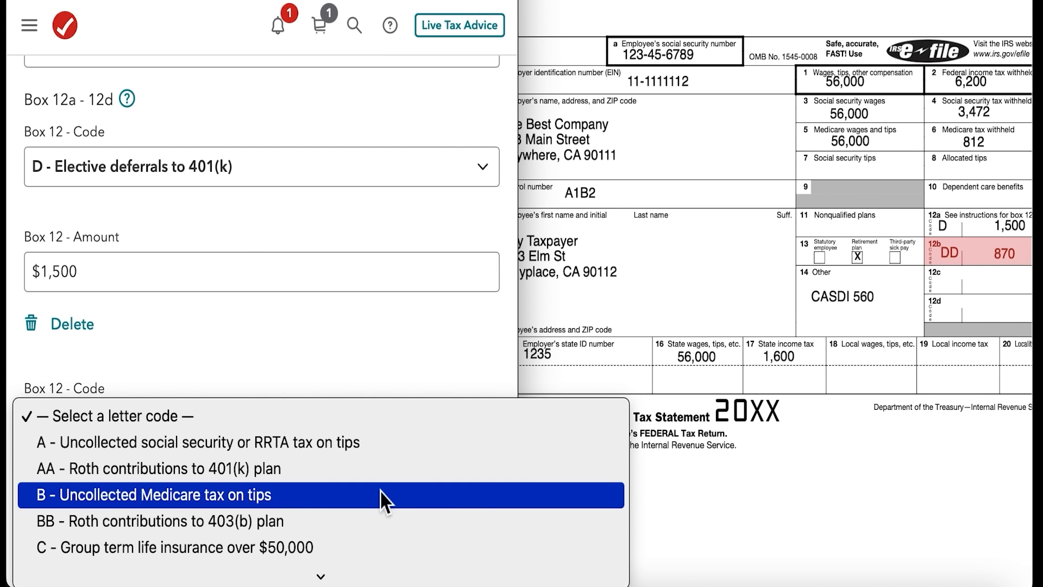
left_click(292, 398)
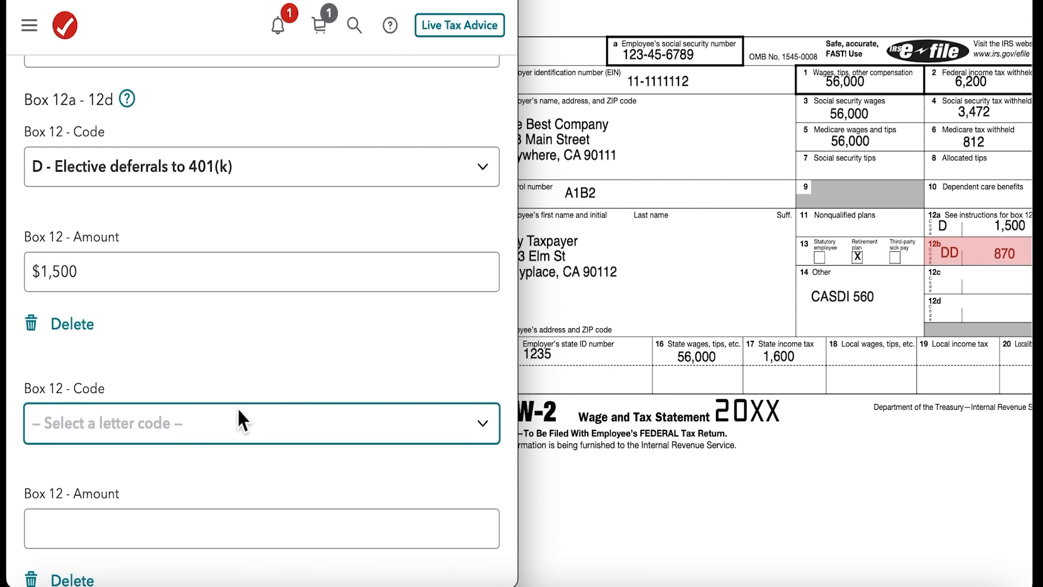
scroll(274, 422, "down", 1)
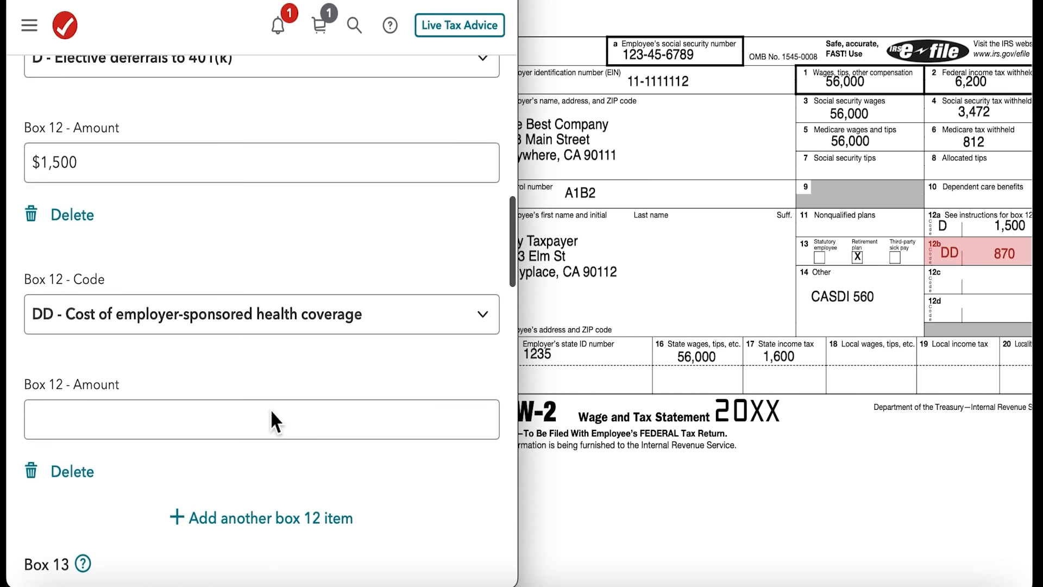
Enter 870 as the amount of the DD box 12 item and mark Retirement plan in box 13.
left_click(254, 423)
type("$870")
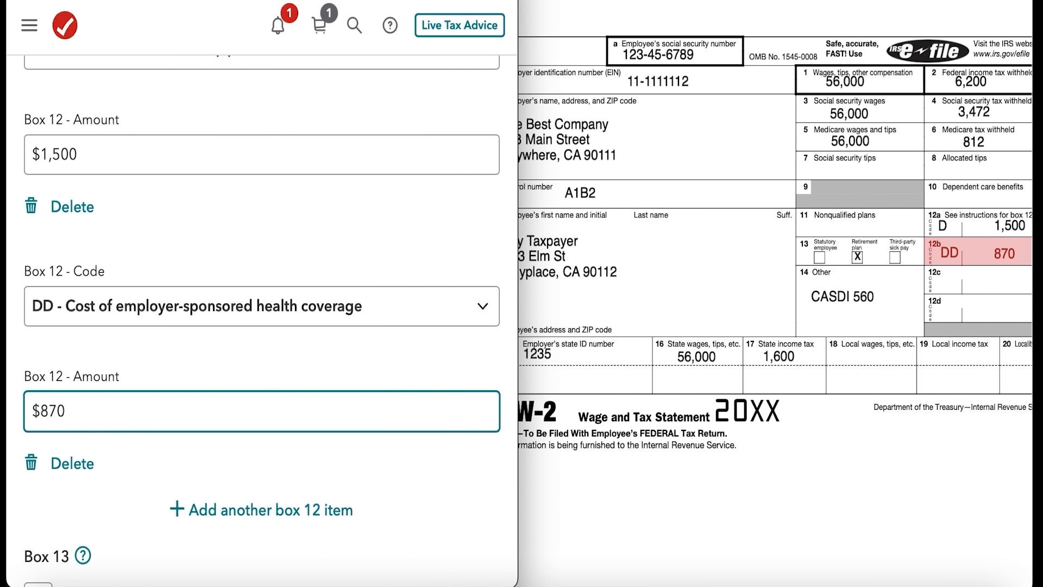
scroll(423, 507, "down", 1)
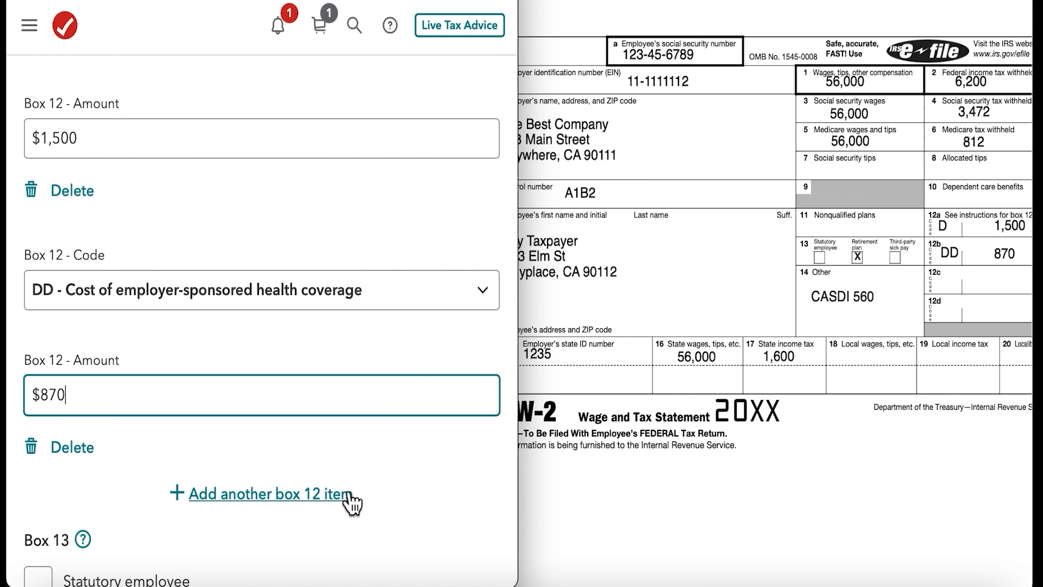
scroll(350, 503, "down", 5)
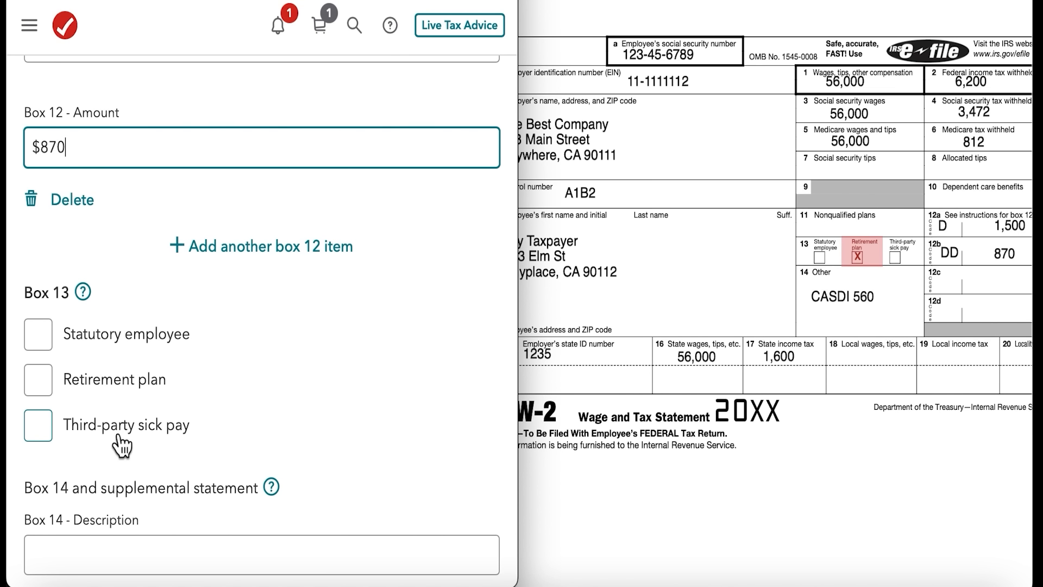
left_click(77, 382)
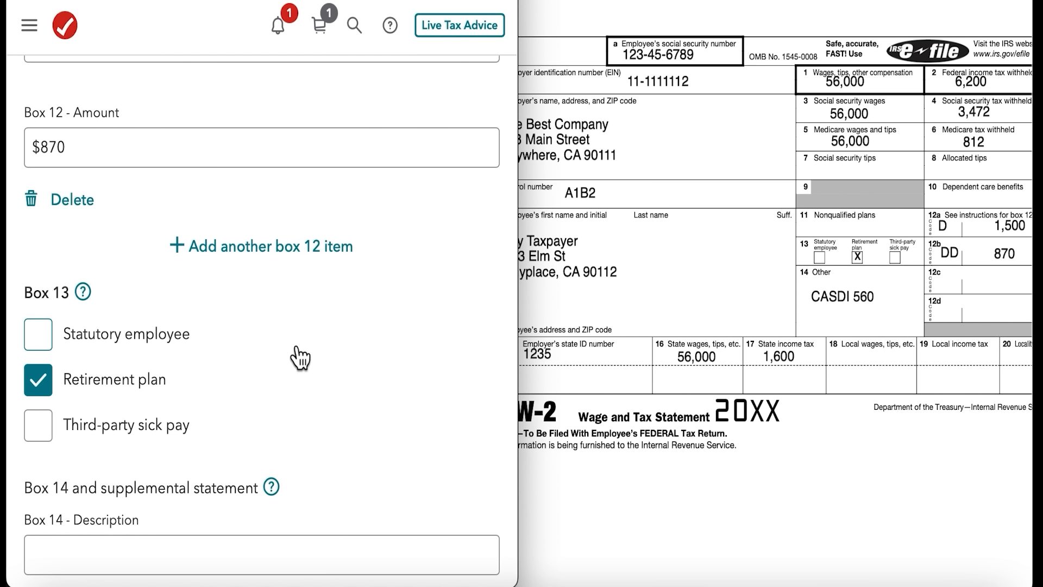
Fill in the box 14 item with the description CASDI and an amount of 560.
scroll(296, 348, "down", 2)
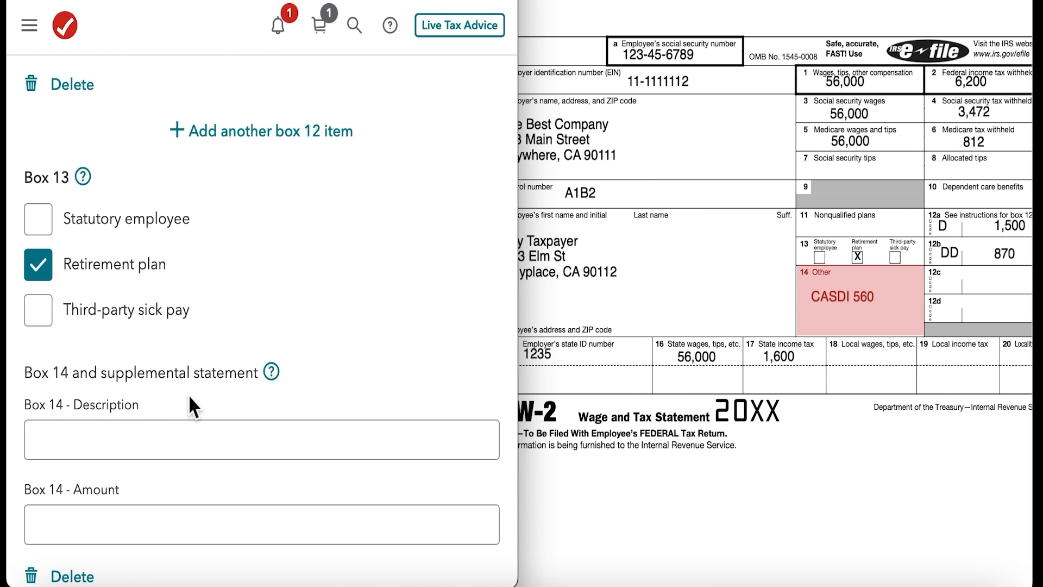
scroll(429, 339, "down", 3)
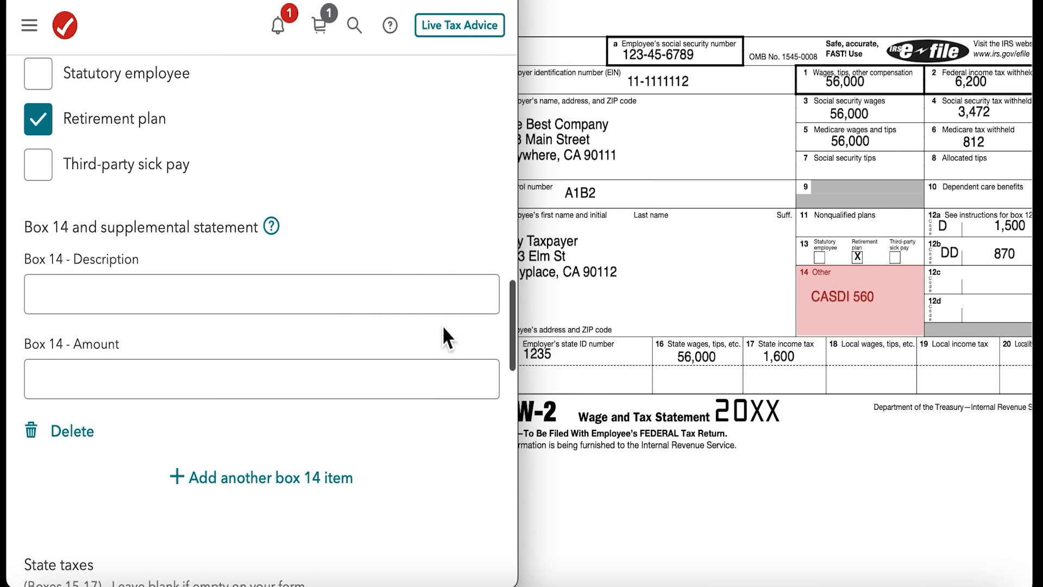
left_click(223, 296)
type("CASDI")
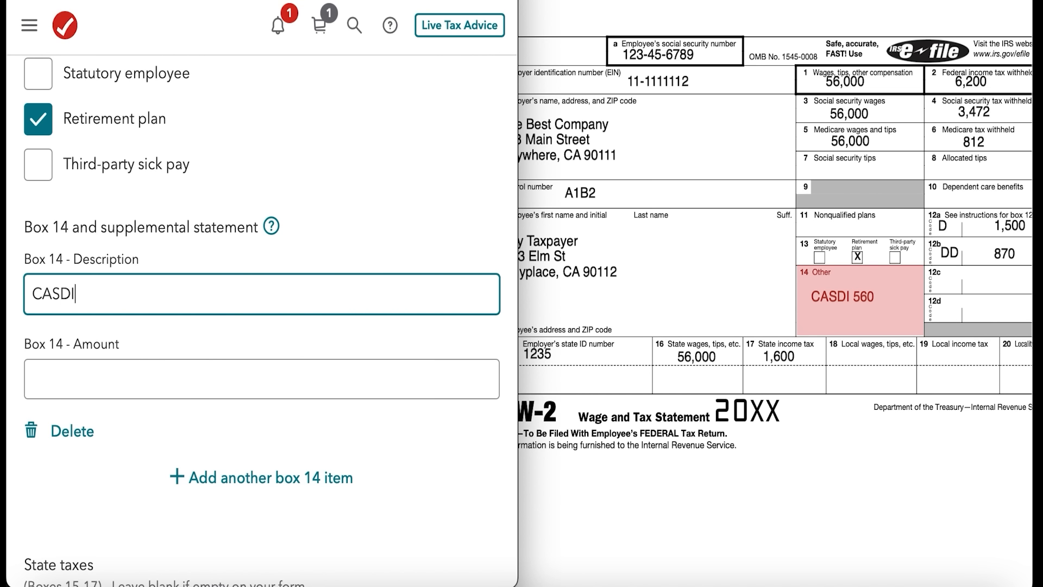
left_click(205, 379)
type("560")
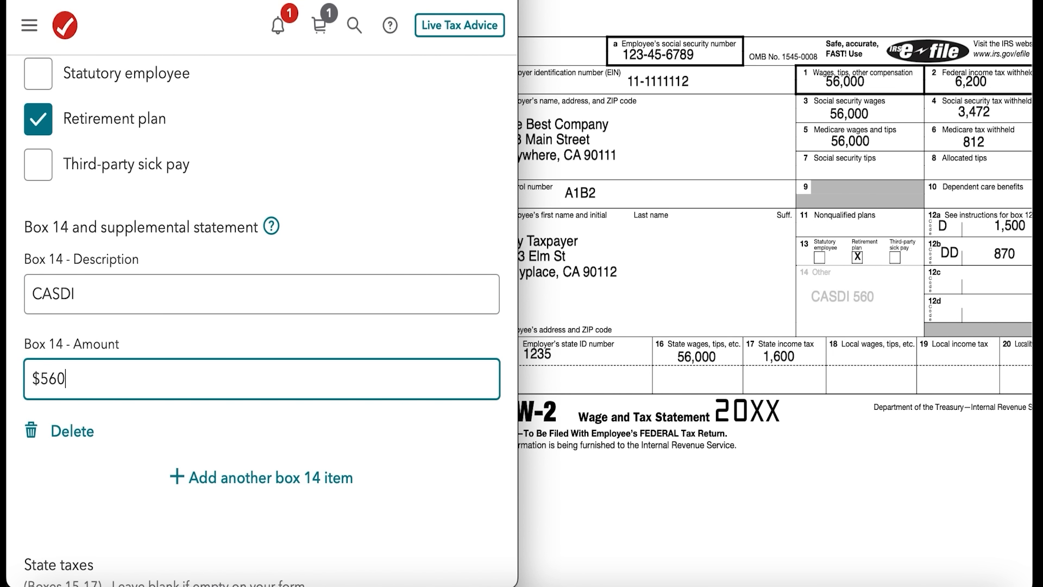
Enter the employer's state ID number in the state taxes section as shown on the sample W-2.
scroll(357, 349, "down", 2)
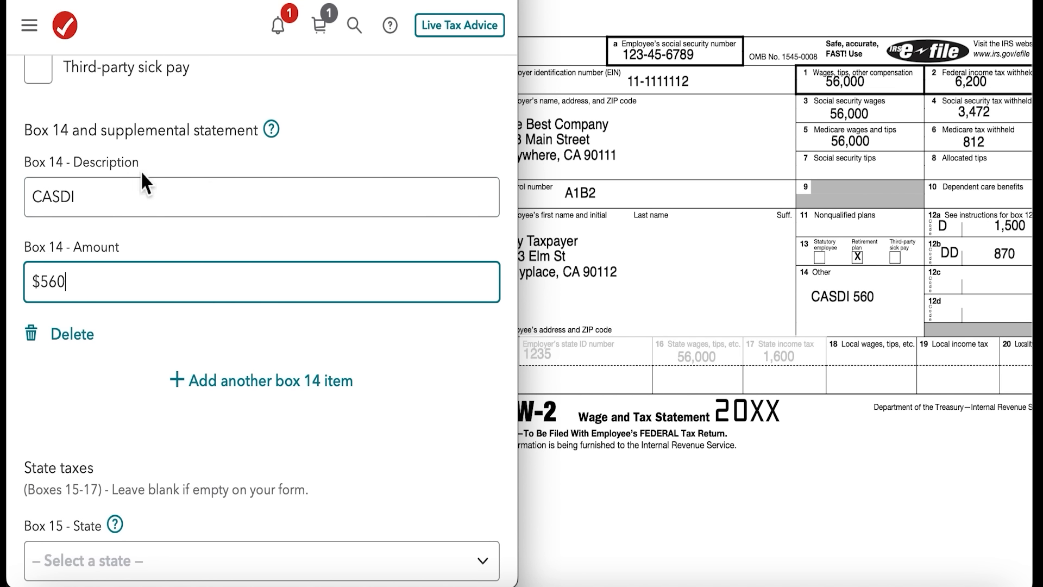
scroll(273, 291, "down", 5)
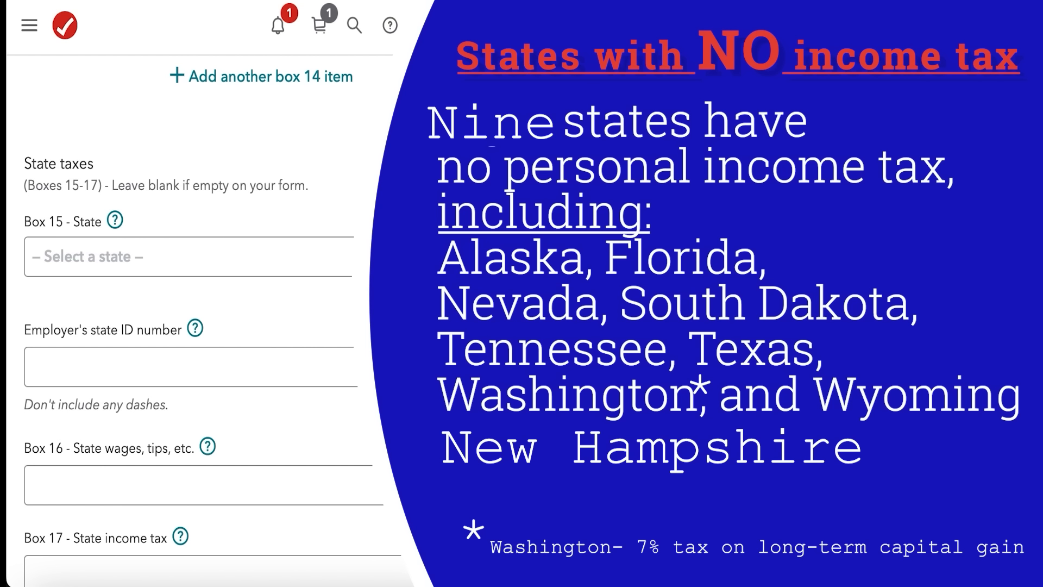
scroll(284, 356, "down", 1)
left_click(140, 338)
type("1235")
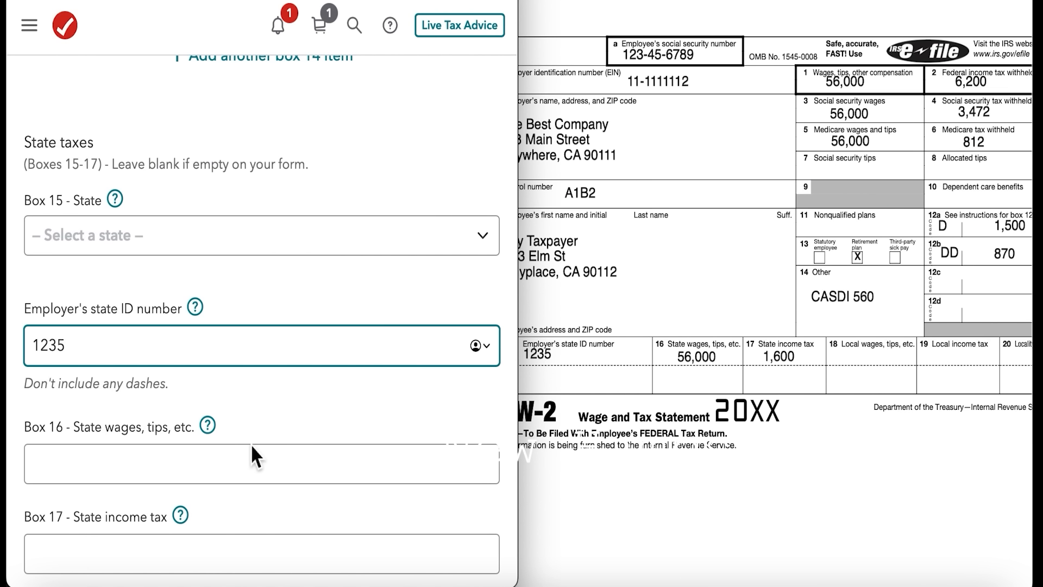
Enter 56,000 for box 16 state wages and 1600 for box 17 state income tax.
scroll(250, 443, "down", 2)
left_click(218, 428)
type("56,000")
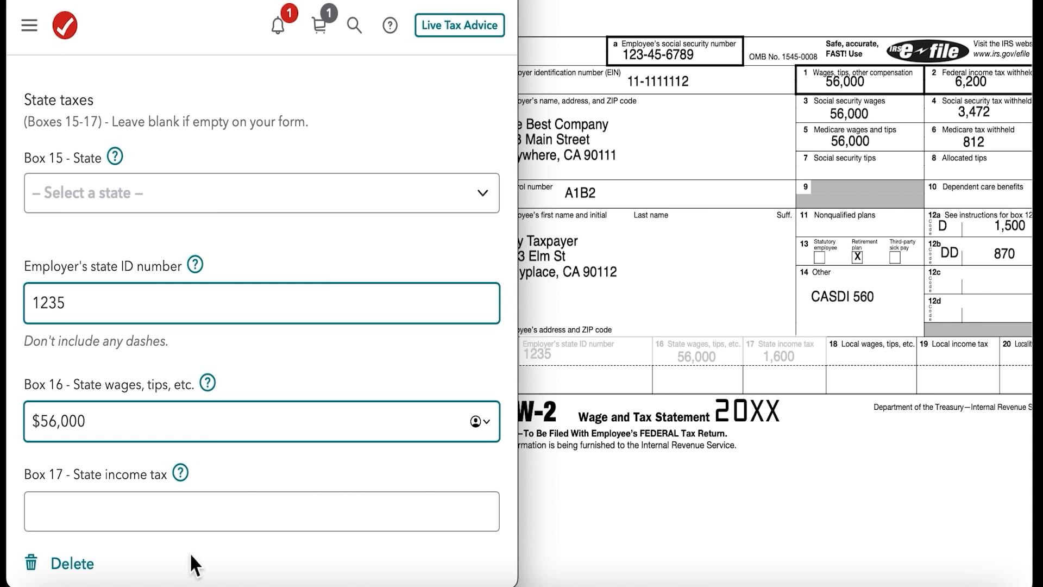
left_click(186, 513)
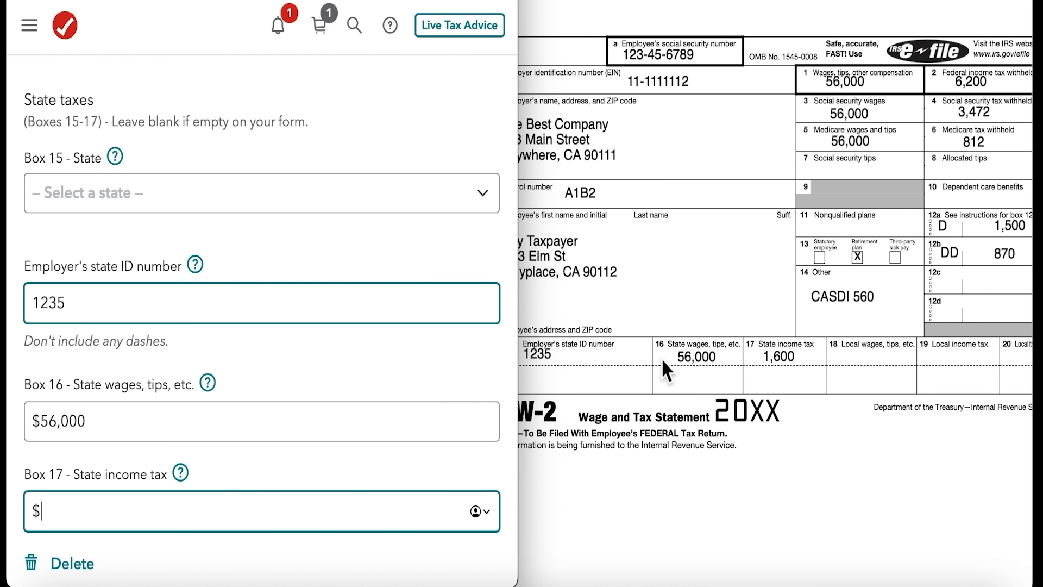
scroll(266, 326, "down", 2)
scroll(264, 323, "down", 2)
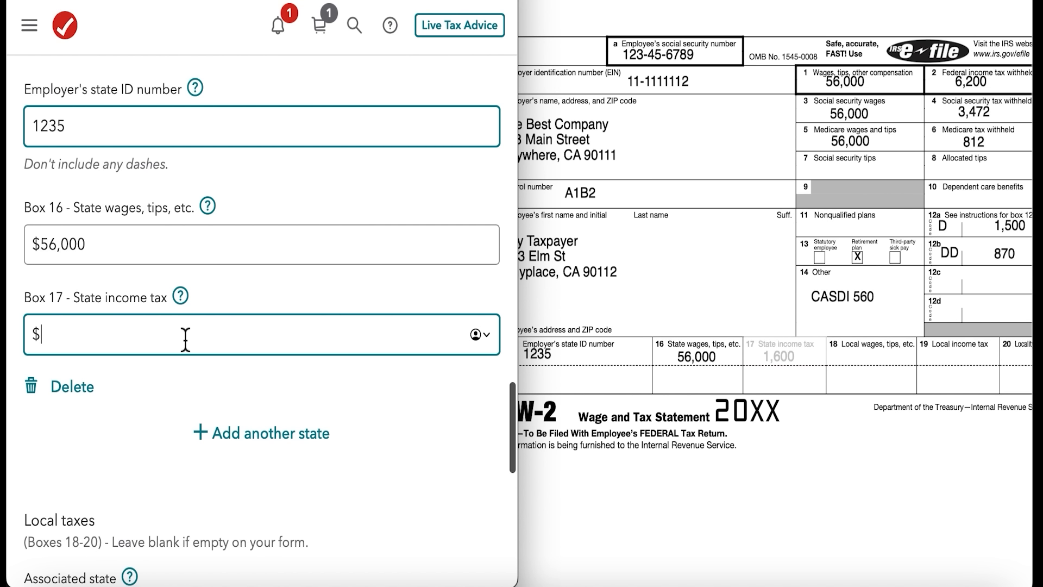
type("1600")
Leave the local tax boxes 18 to 20 blank and continue past the W-2 form.
scroll(197, 491, "down", 7)
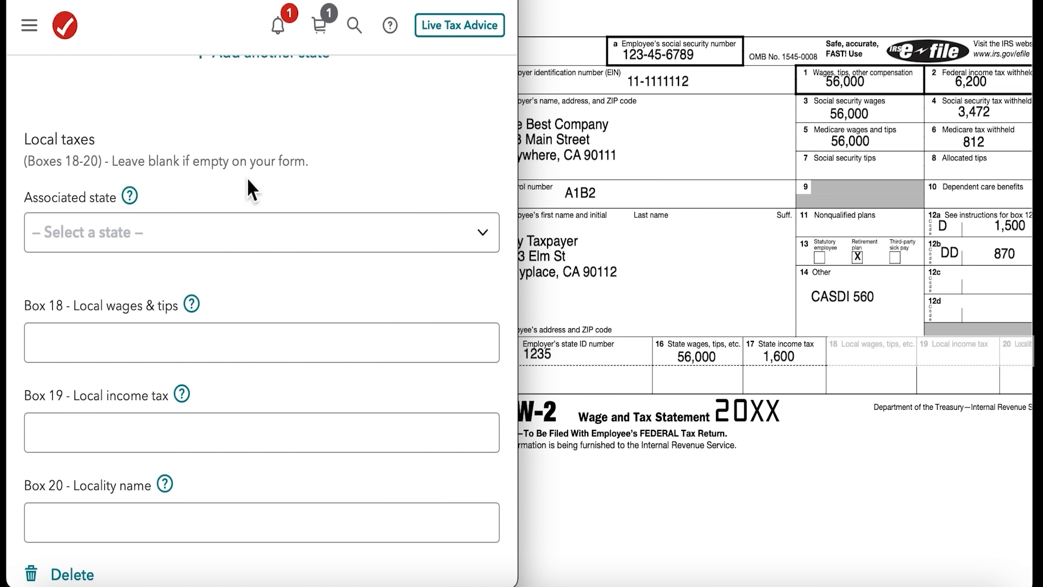
scroll(246, 177, "down", 1)
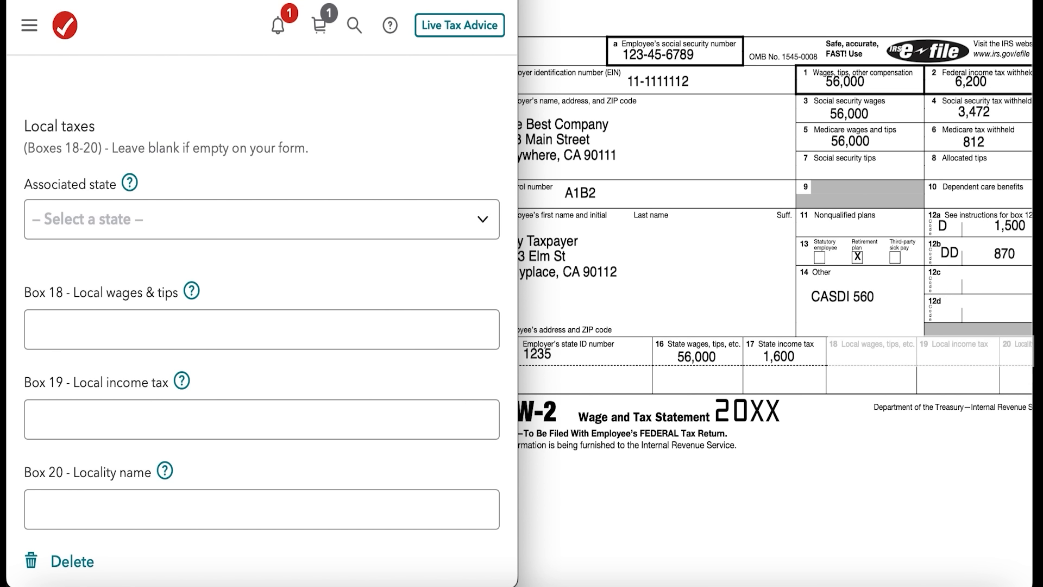
scroll(336, 354, "down", 5)
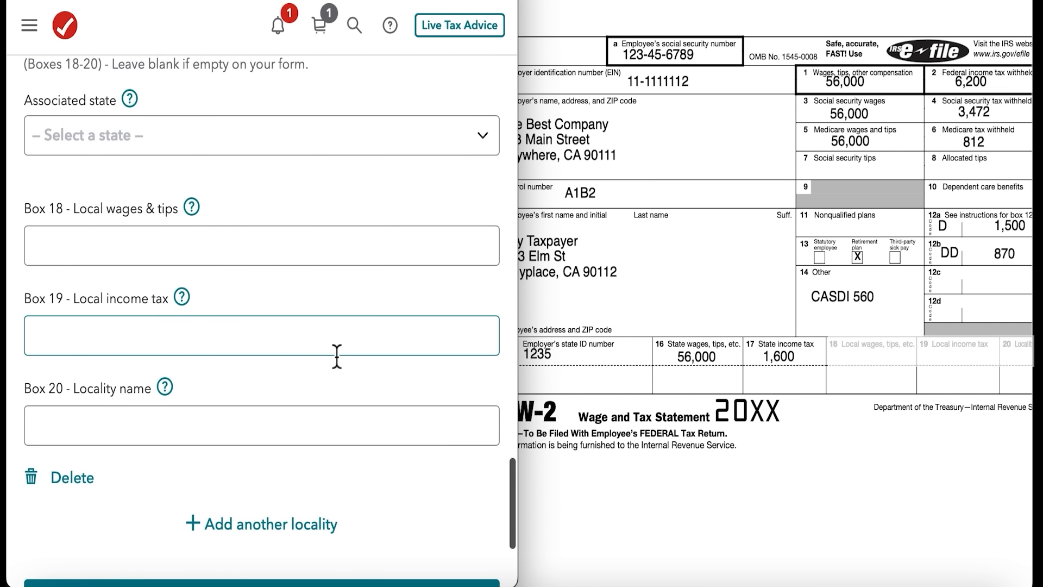
left_click(313, 438)
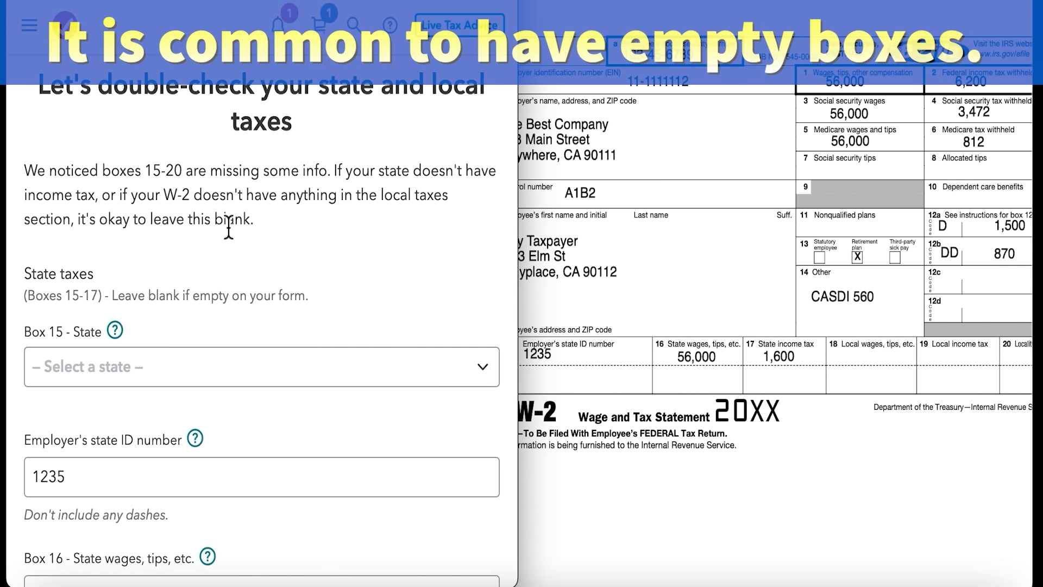
Choose California as the box 15 state on the state and local taxes check, leave local taxes blank and continue.
scroll(245, 194, "down", 1)
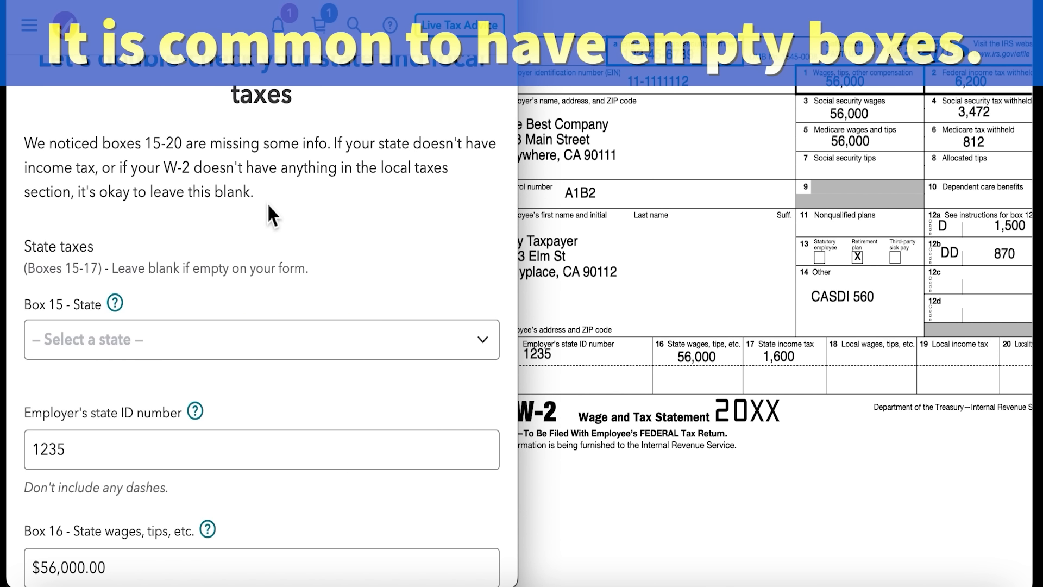
scroll(268, 205, "down", 1)
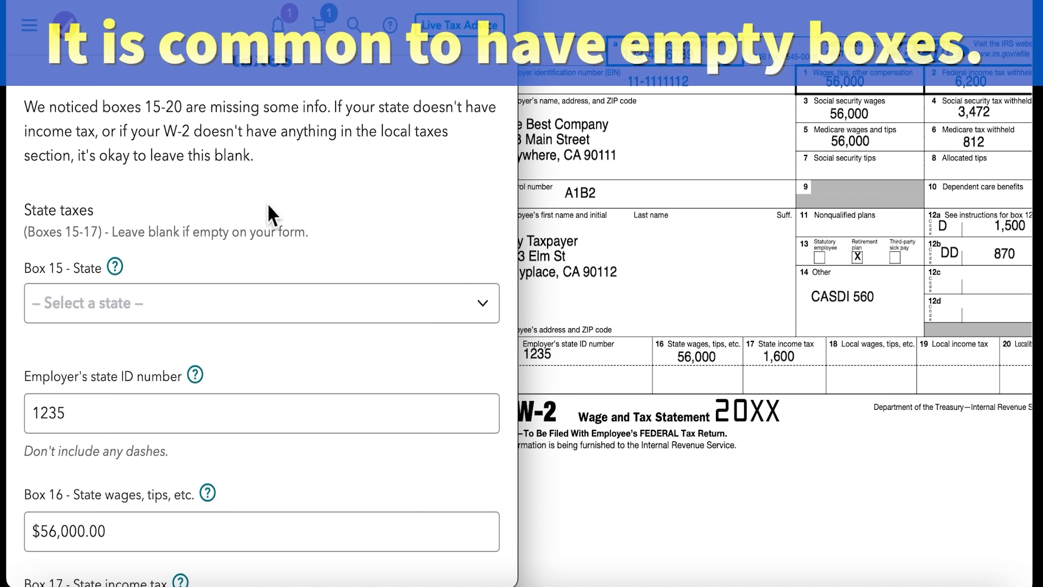
scroll(266, 203, "down", 3)
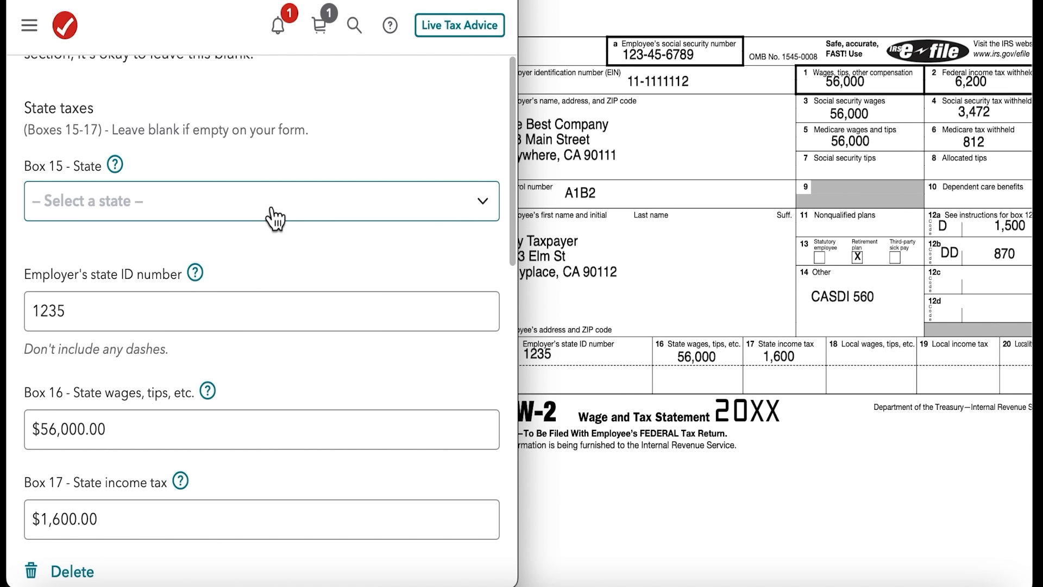
left_click(272, 219)
left_click(172, 321)
scroll(317, 285, "down", 10)
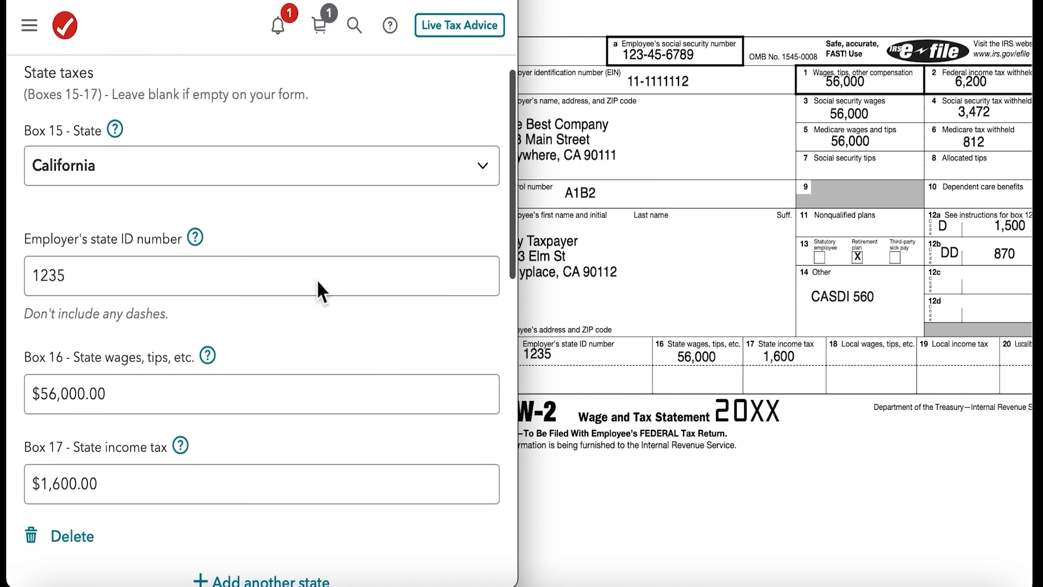
scroll(318, 283, "down", 3)
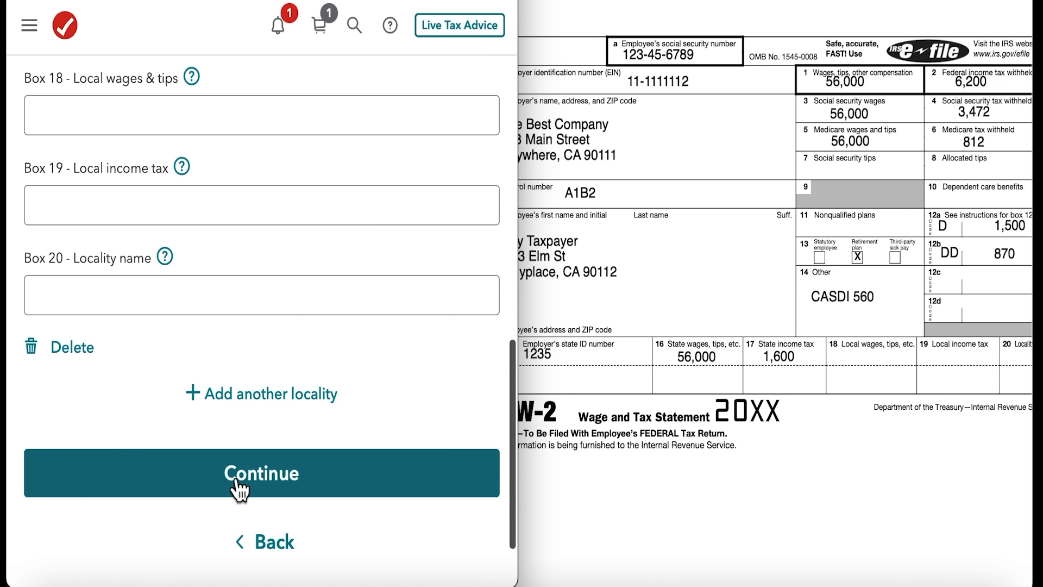
left_click(277, 476)
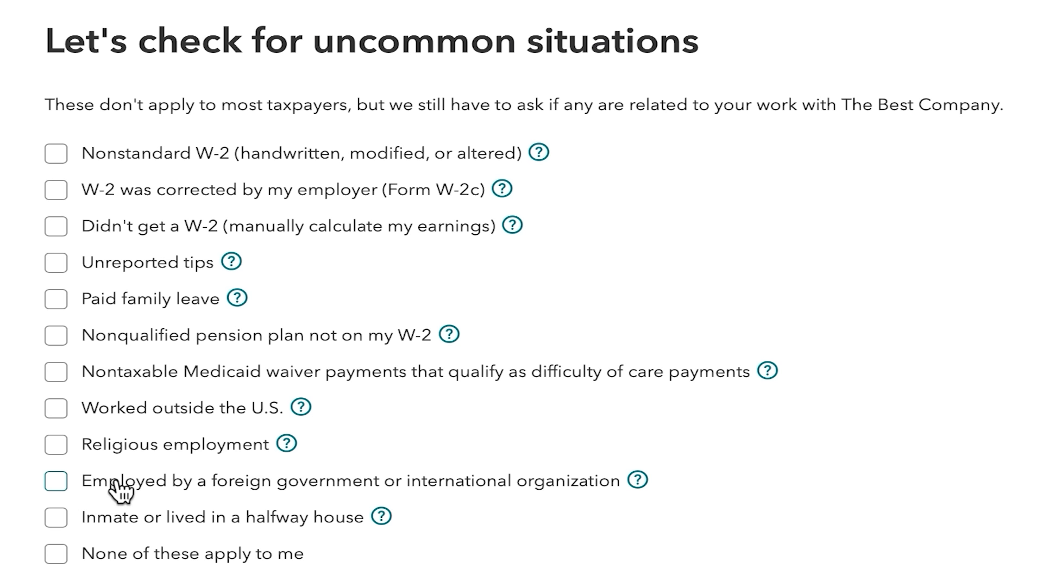
Answer the uncommon situations question with None of these apply to me and continue.
scroll(155, 538, "down", 2)
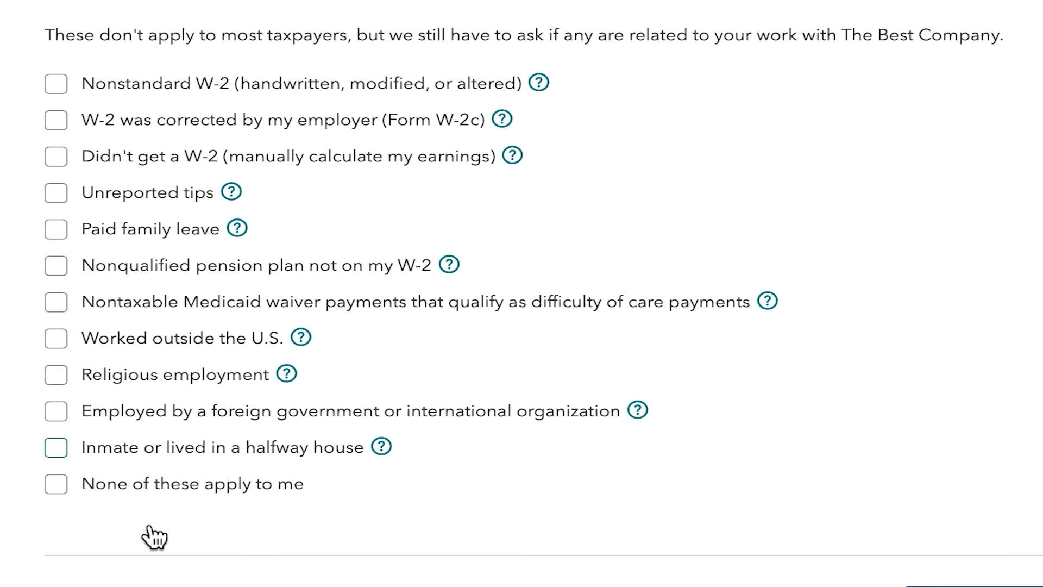
left_click(69, 483)
left_click(967, 586)
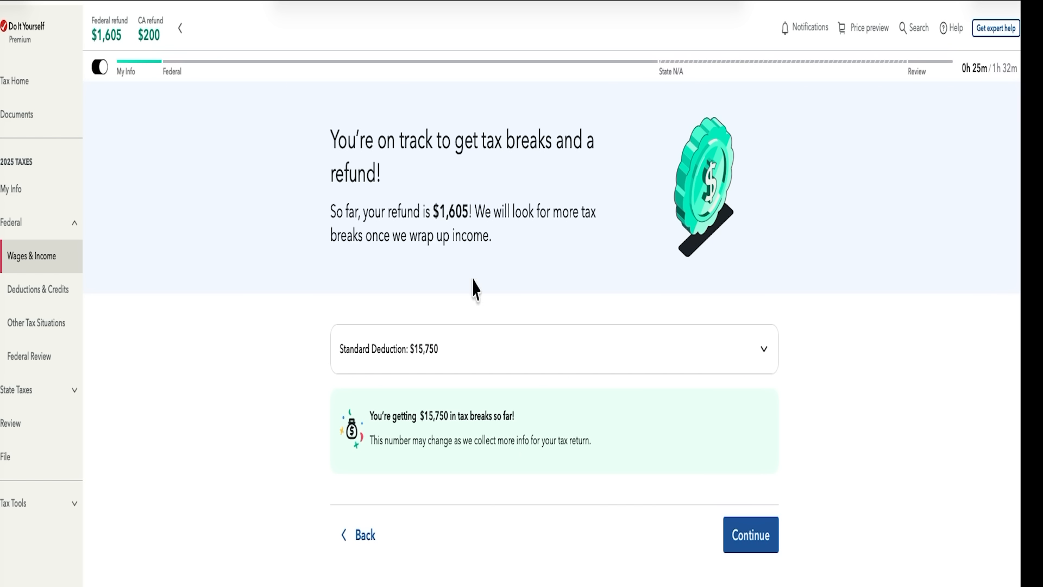
Examine the refund estimate and the standard deduction on the tax breaks summary.
left_click_drag(430, 211, 484, 211)
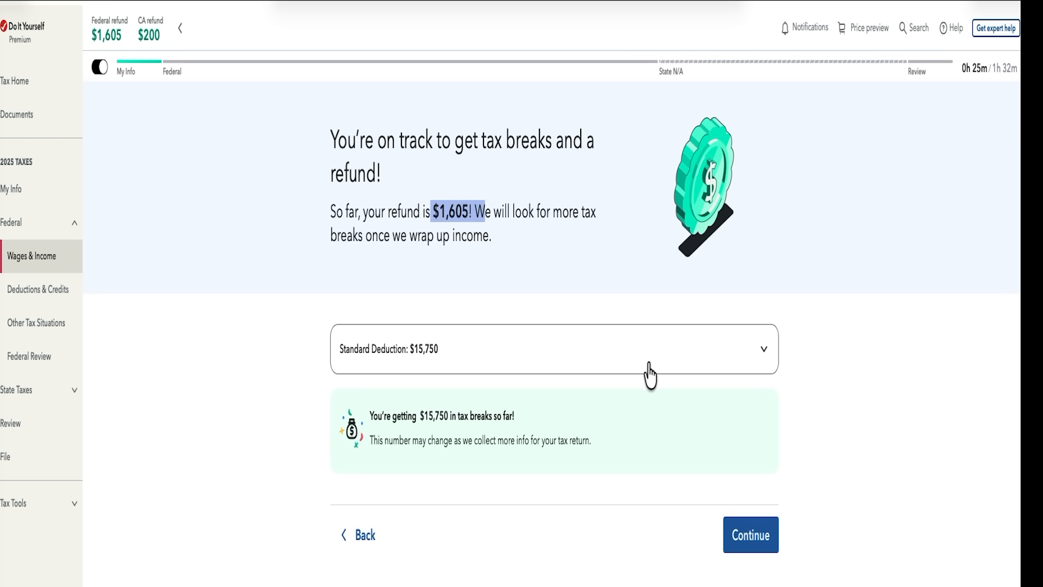
left_click(763, 363)
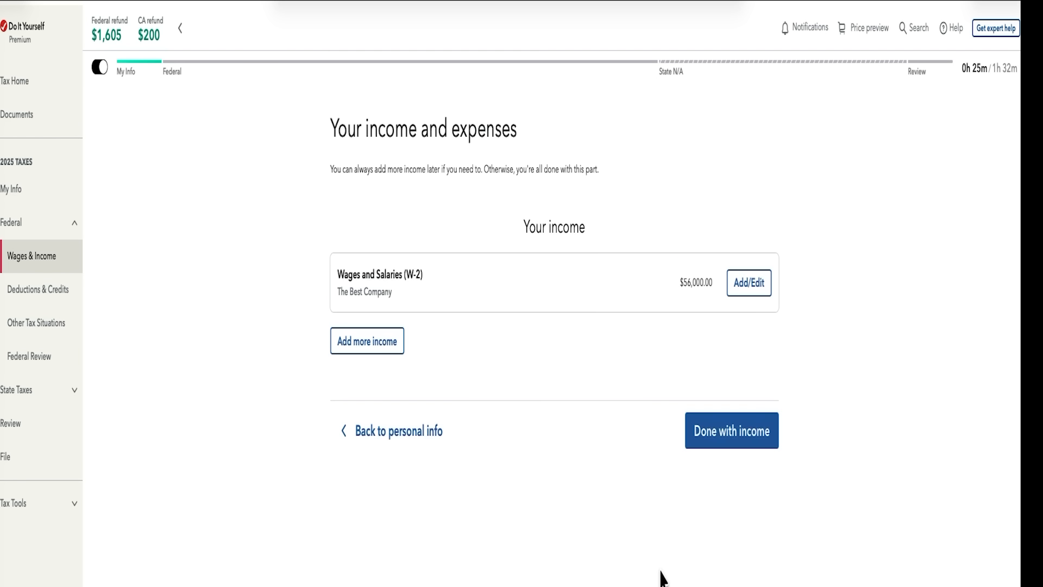
Choose to add more income and expand the Self-Employment category in the list of income types.
left_click(381, 341)
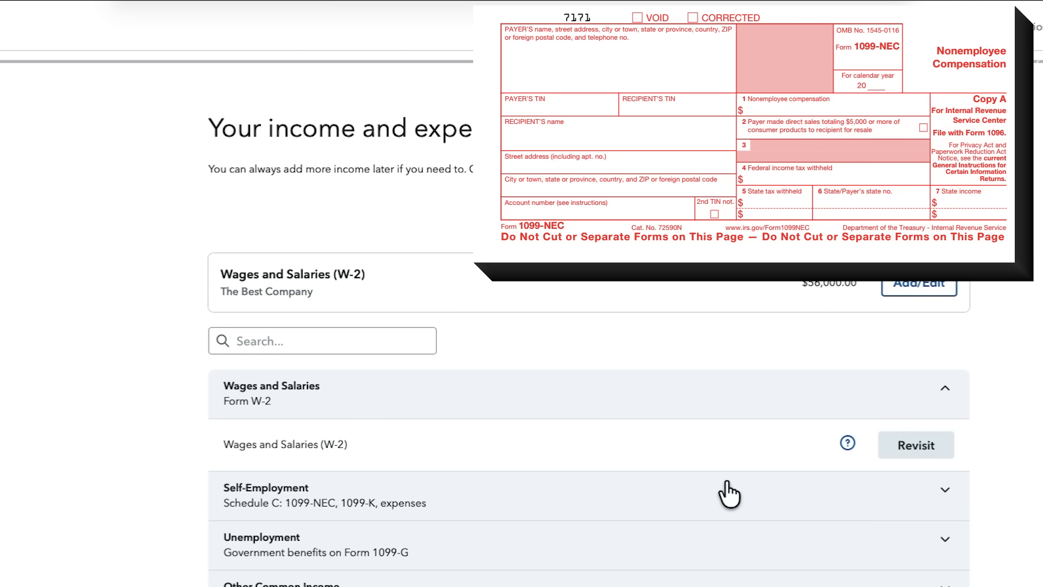
left_click(906, 511)
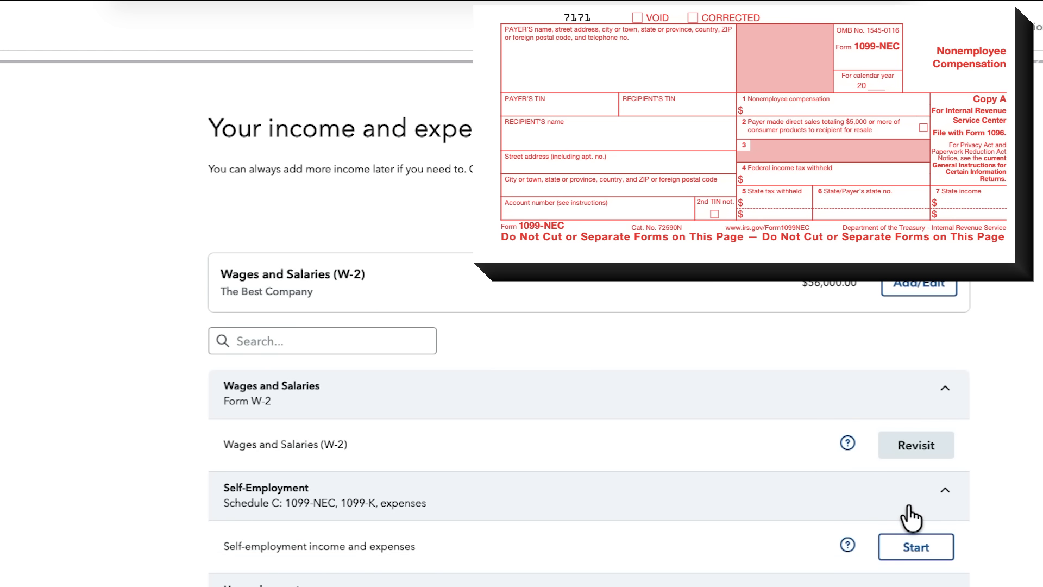